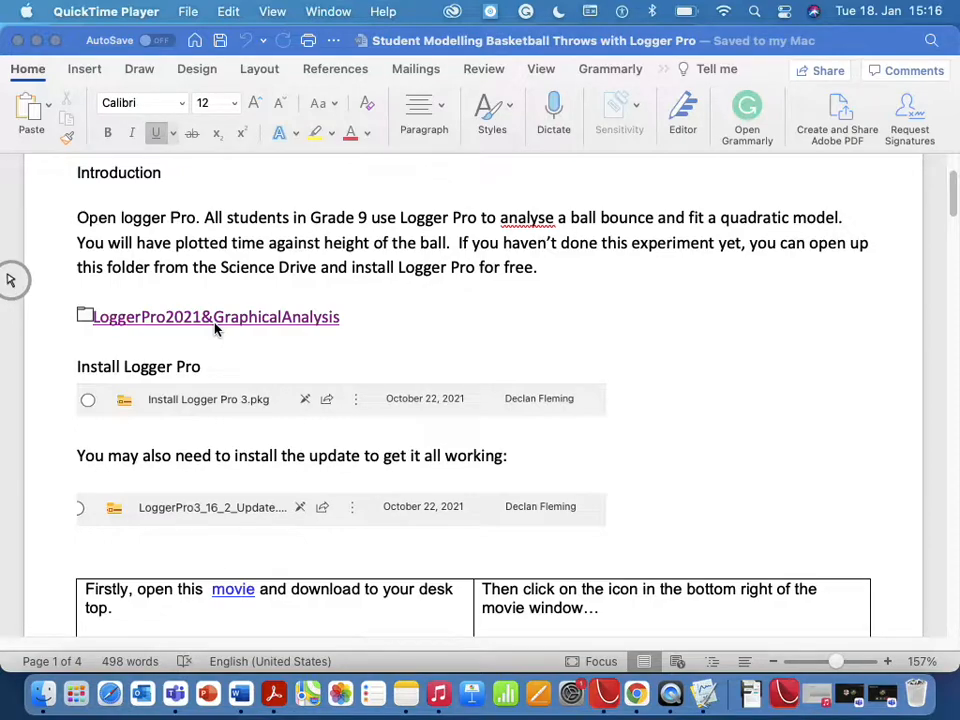
- Open the linked LoggerPro2021&GraphicalAnalysis folder, examine the Logger Pro installer and update files, and return to the instructions document
scroll(216, 328, down, 1)
click(234, 251)
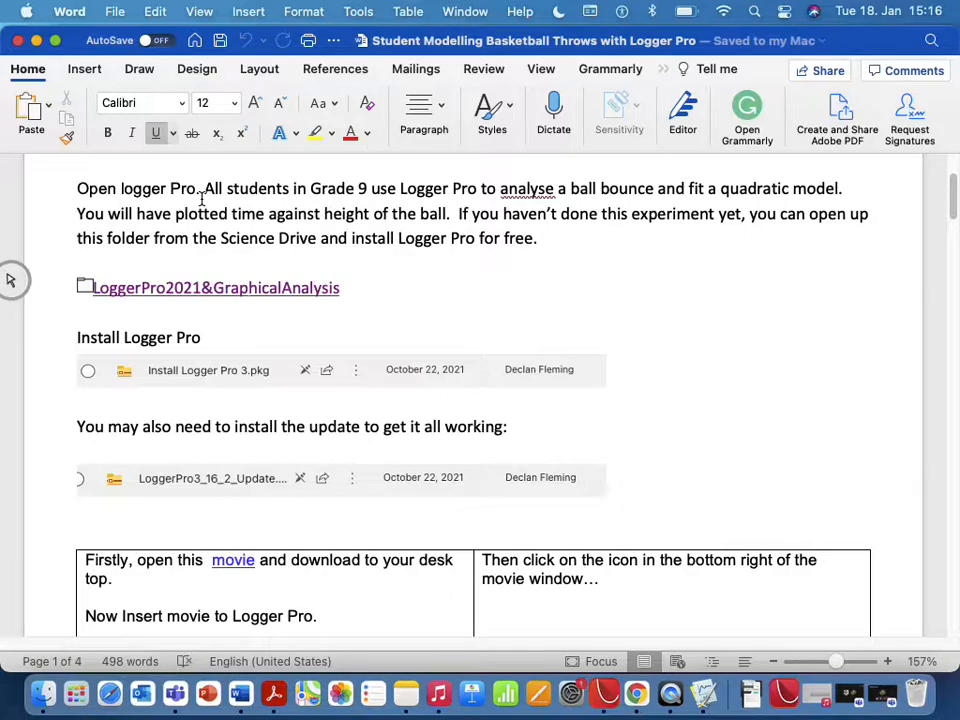
click(185, 292)
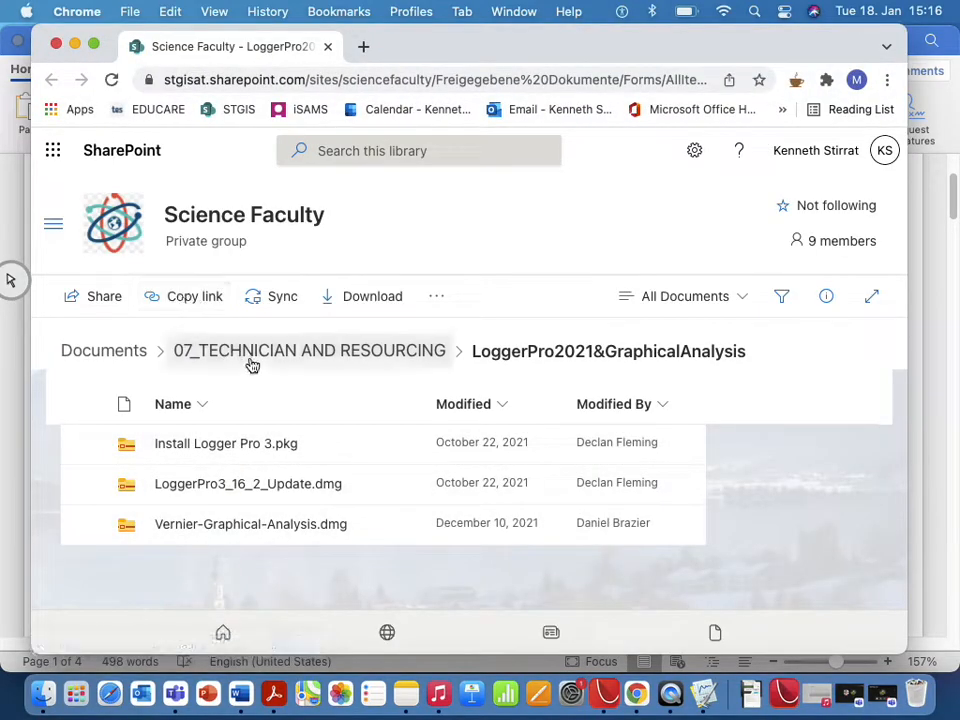
mouse_move(231, 448)
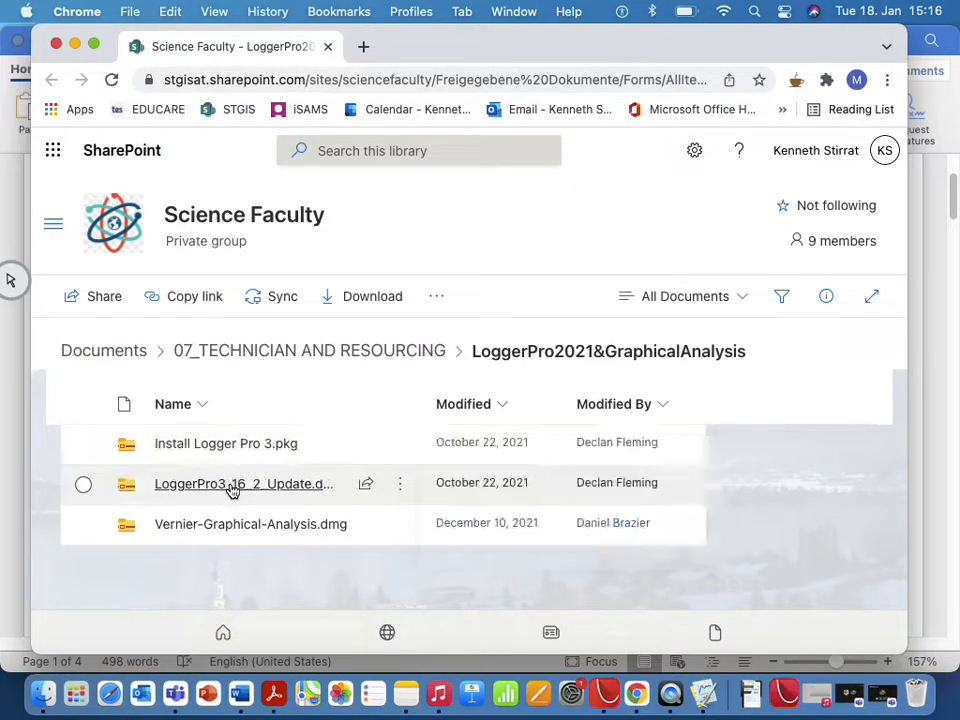
mouse_move(231, 489)
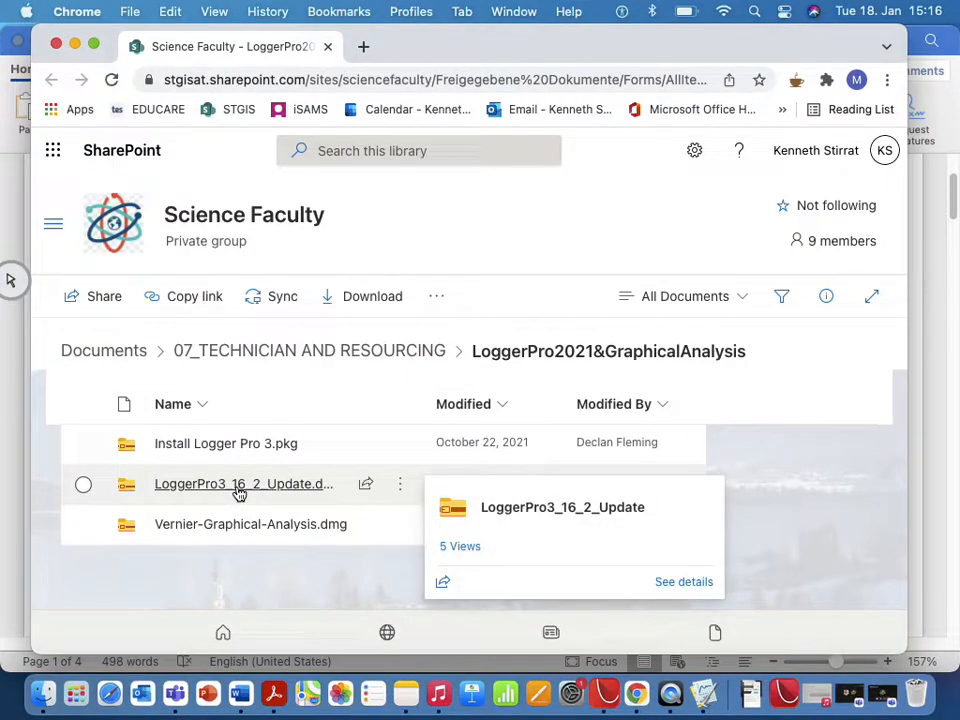
click(57, 45)
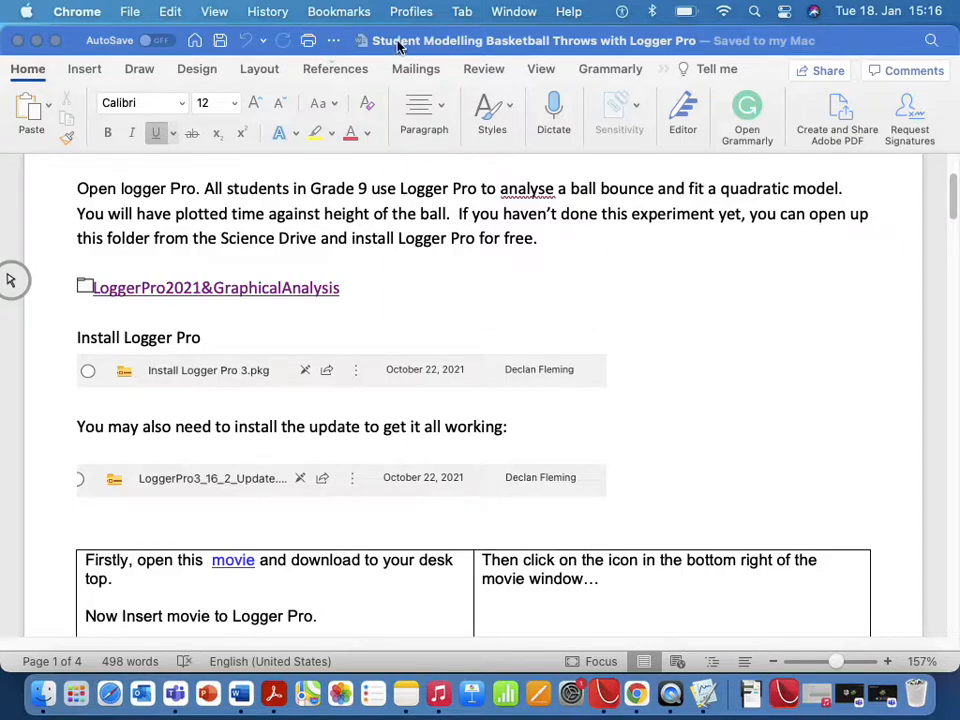
click(350, 36)
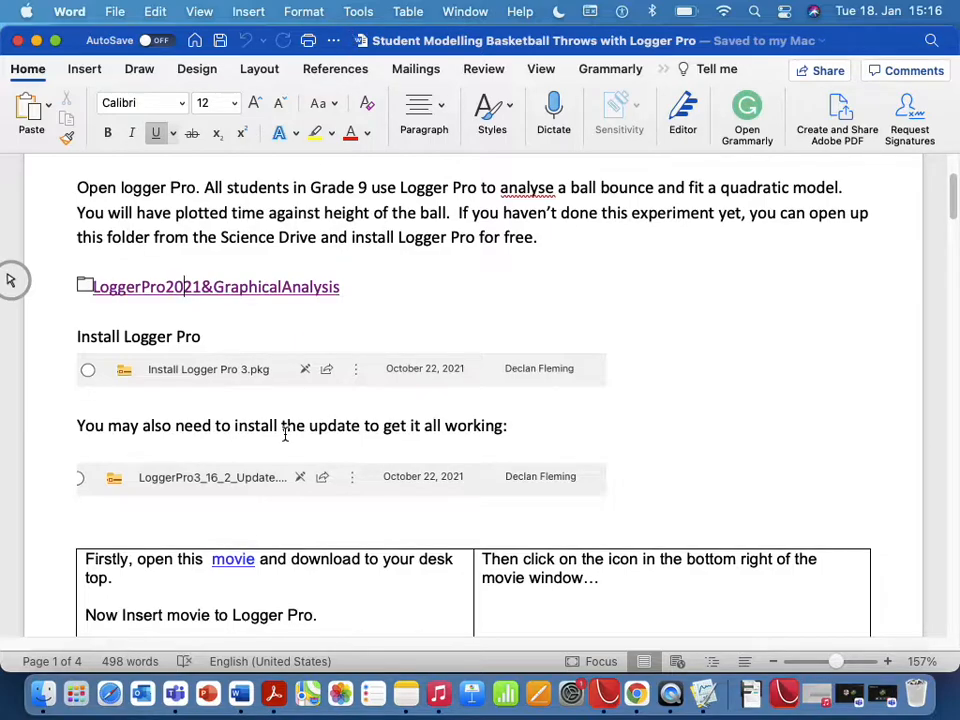
- Try to open the movie linked in the instructions table, and close the browser window
scroll(285, 431, down, 6)
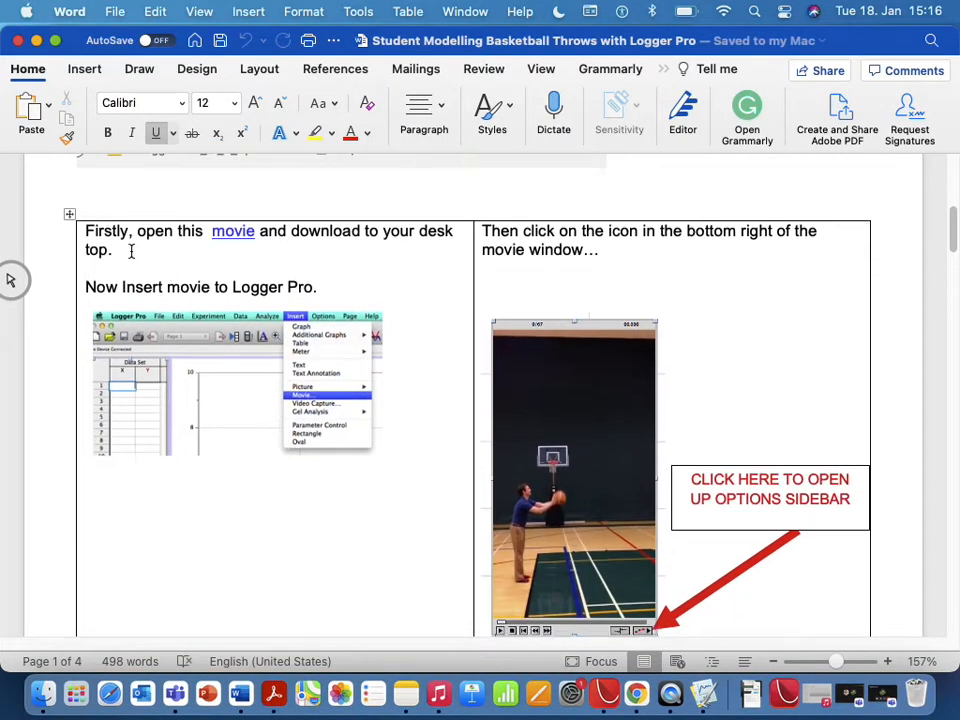
click(230, 236)
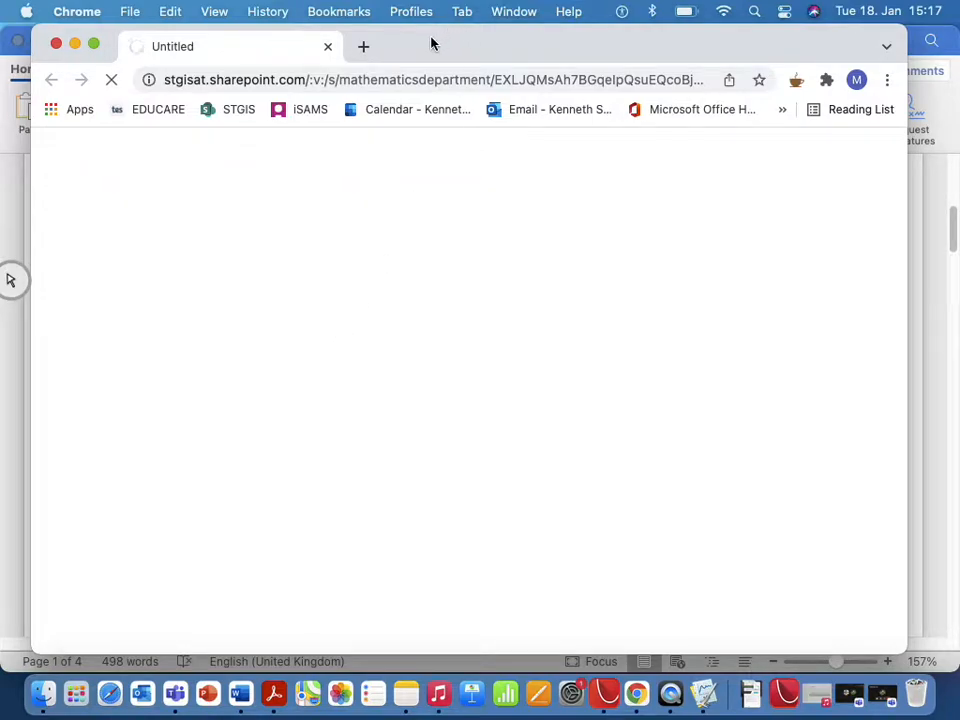
drag(420, 49, 531, 52)
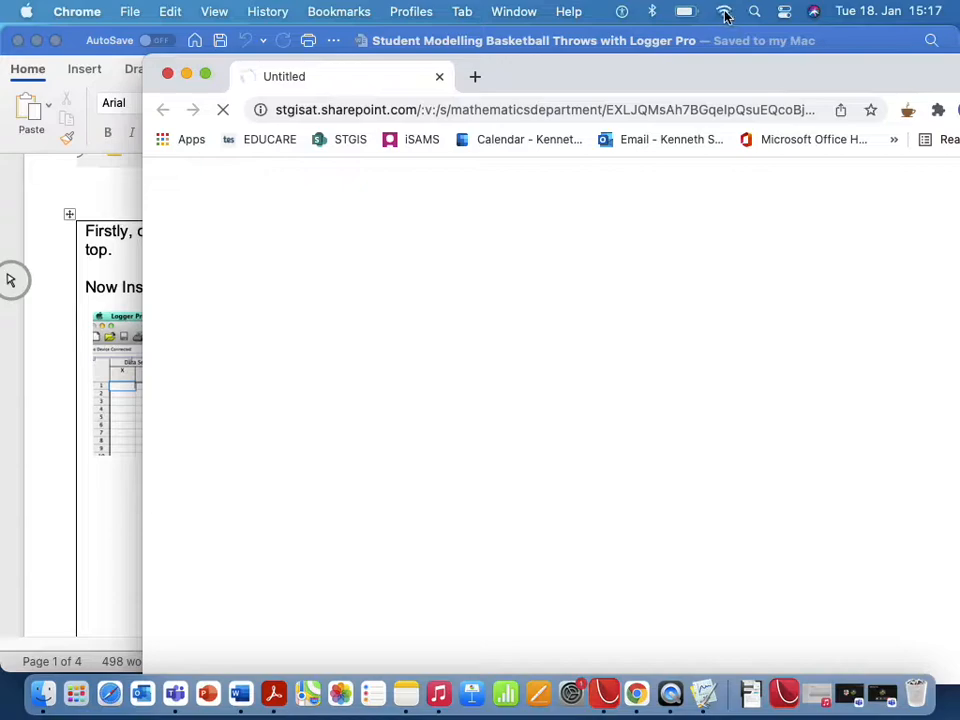
drag(558, 84, 484, 48)
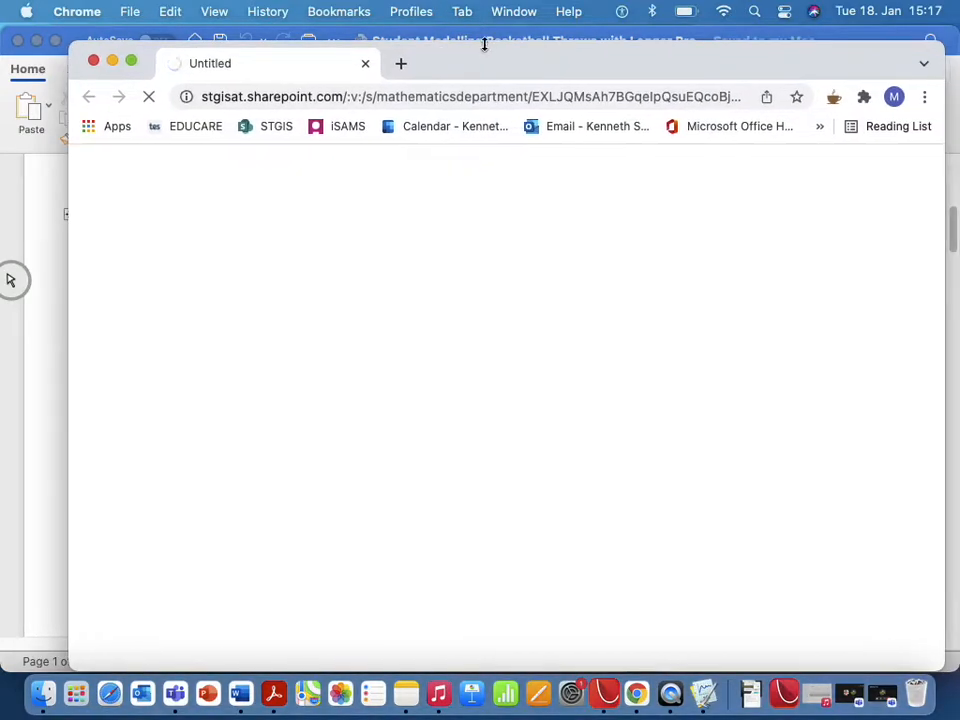
click(93, 63)
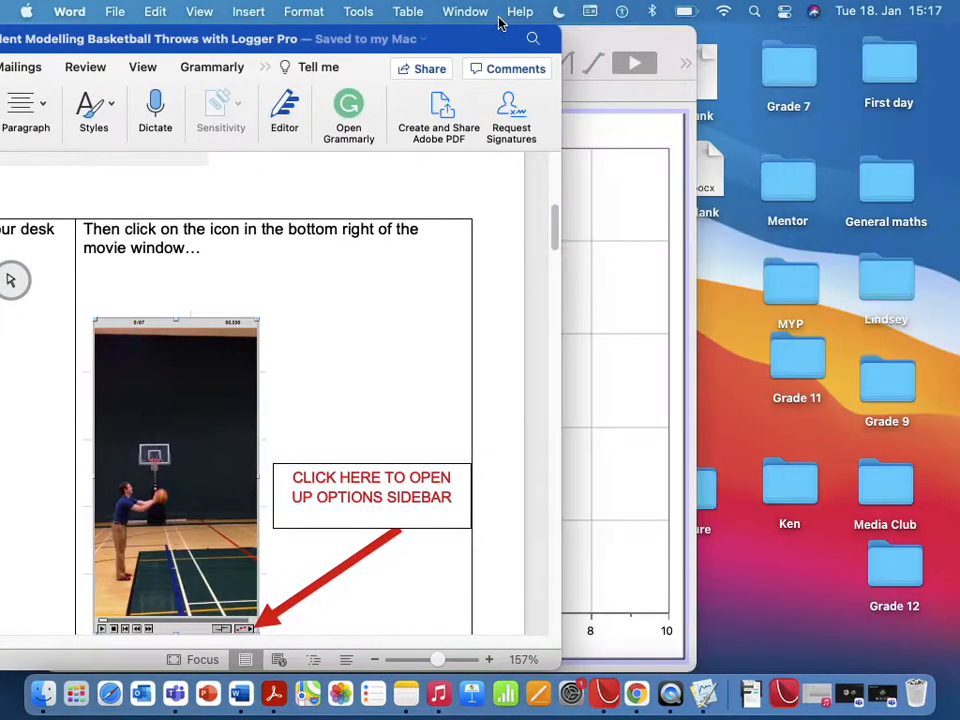
- Preview the movie "Quadratics - Student version (1).mp4" from the Downloads folder in Finder, and close the player and folder windows
click(735, 315)
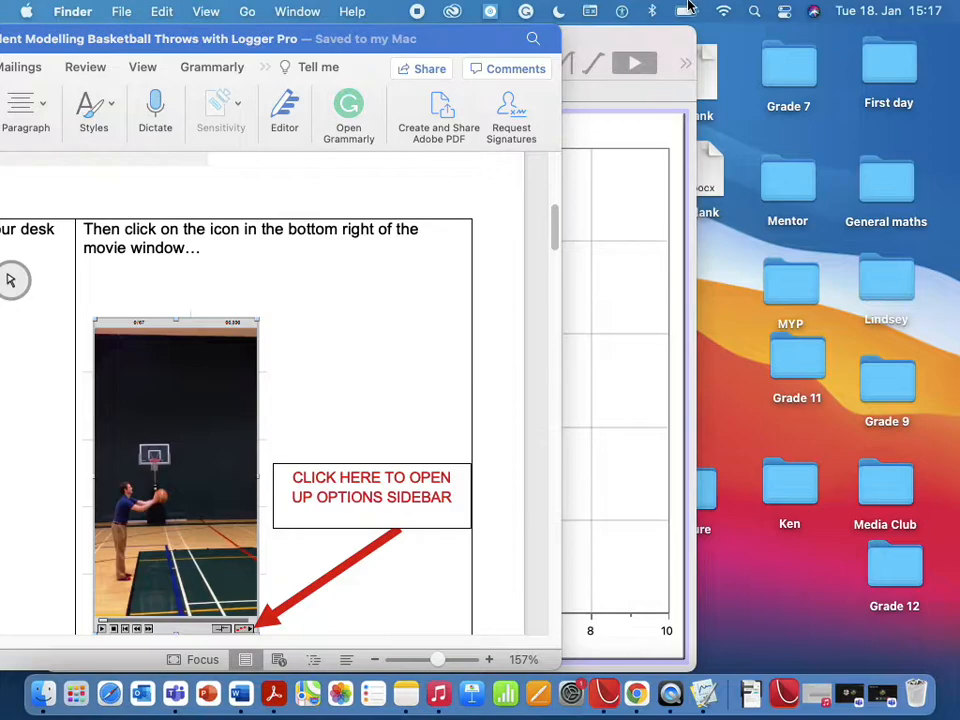
click(247, 11)
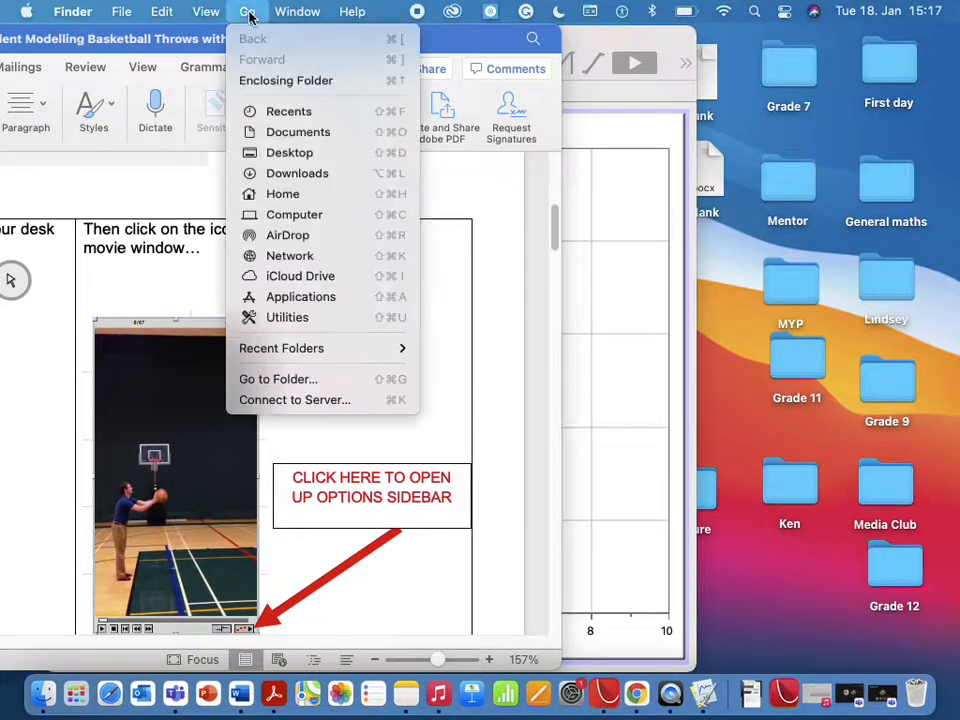
click(295, 176)
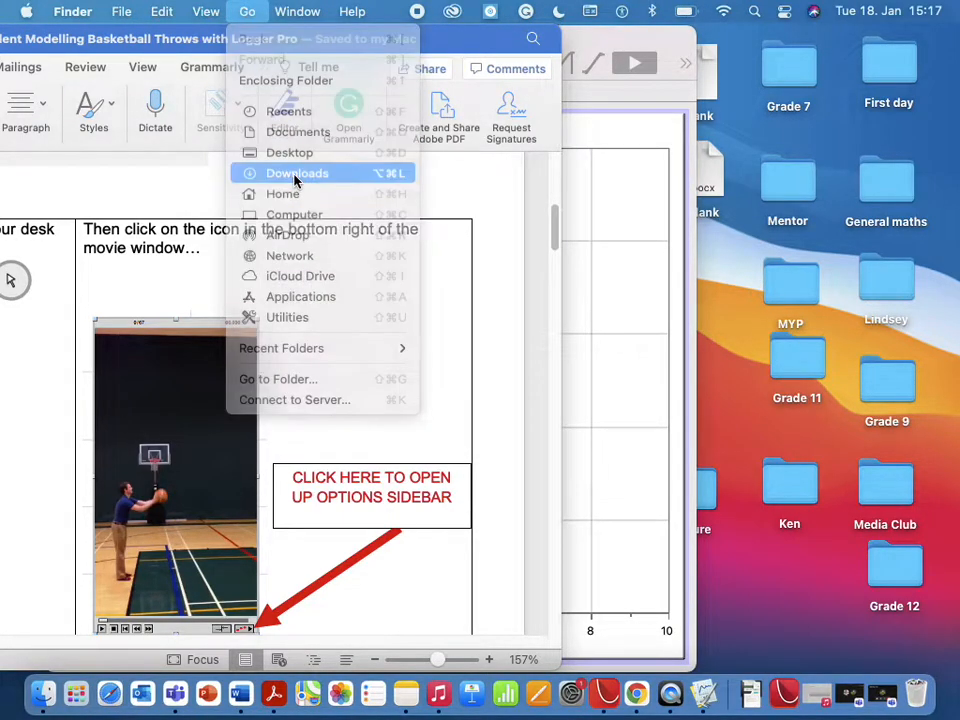
double_click(311, 228)
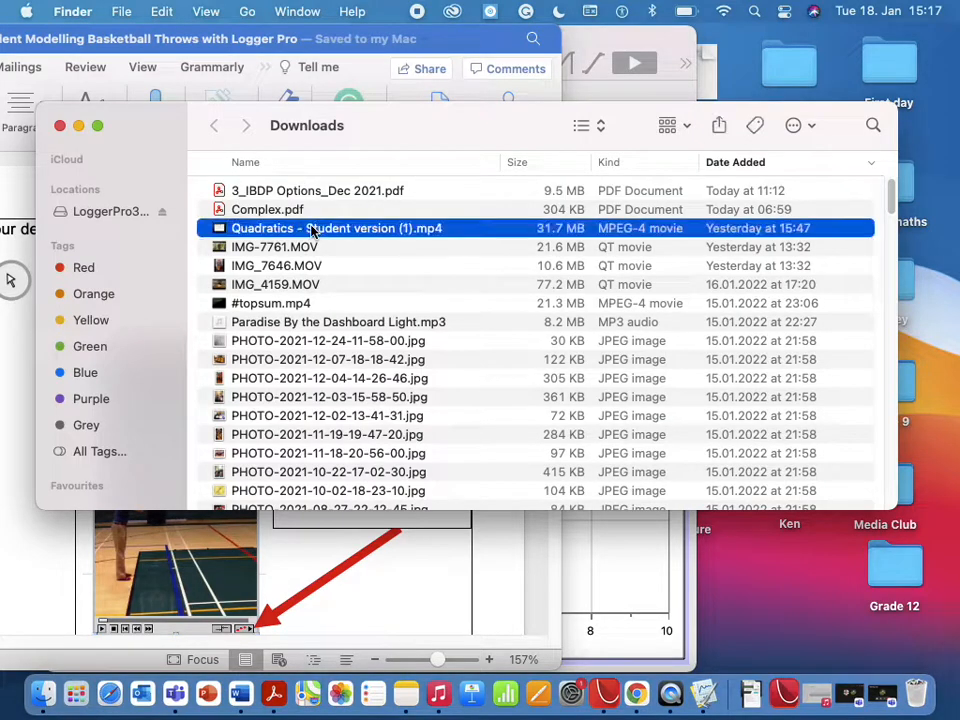
click(478, 533)
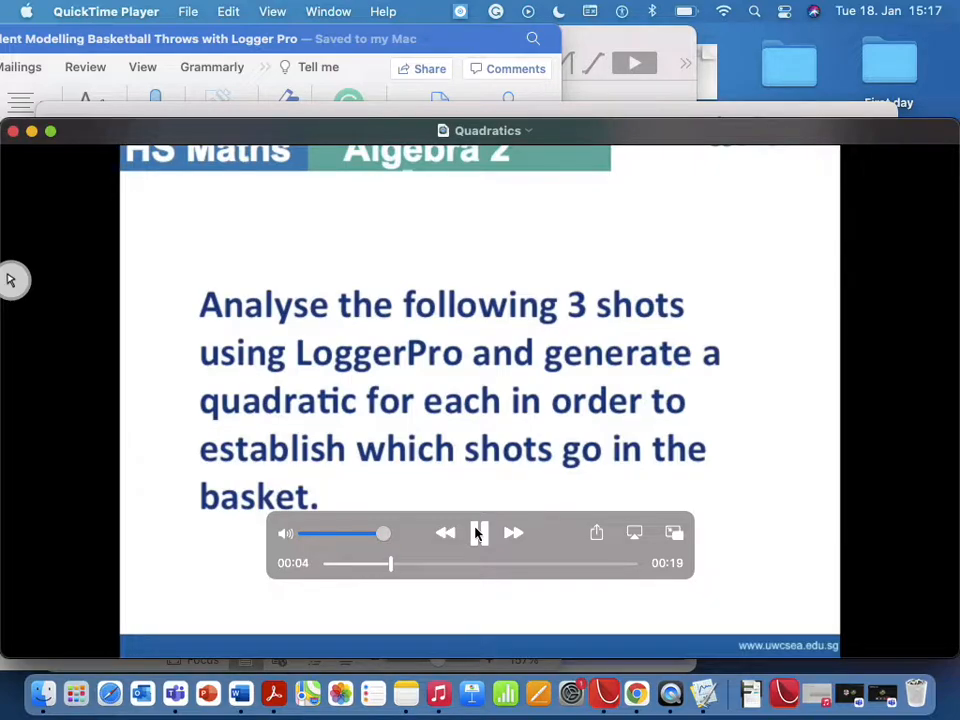
drag(559, 521, 562, 608)
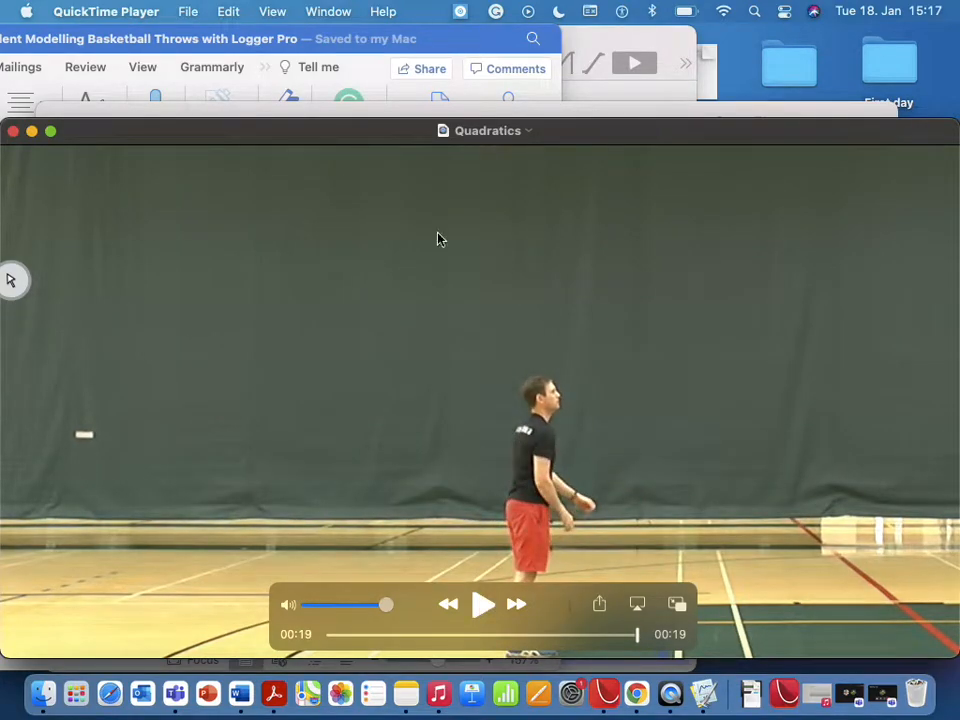
click(13, 131)
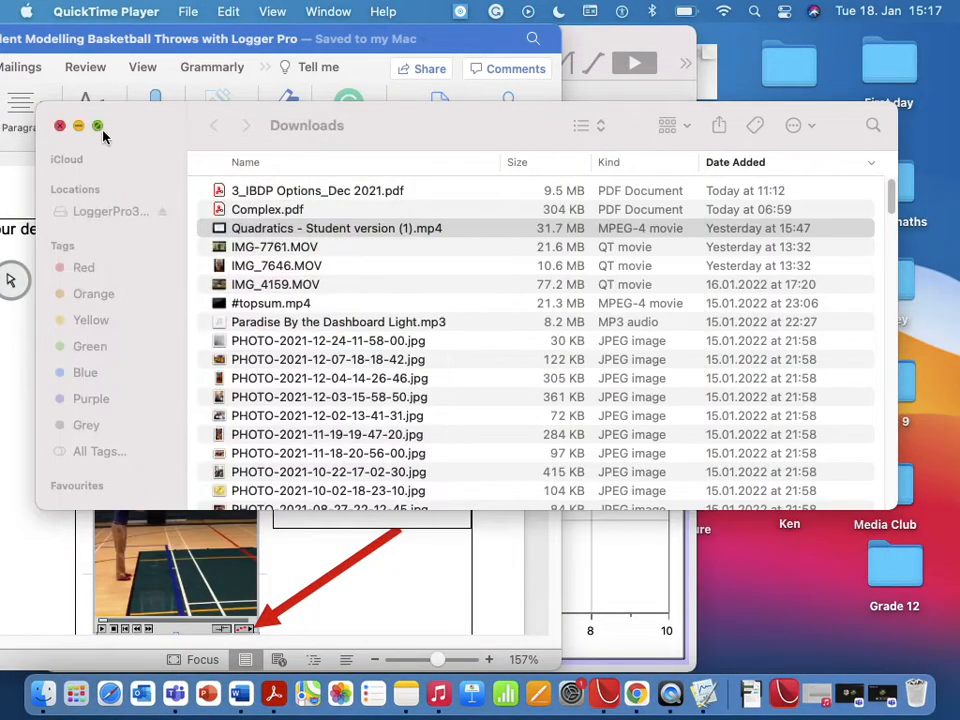
drag(148, 132, 376, 50)
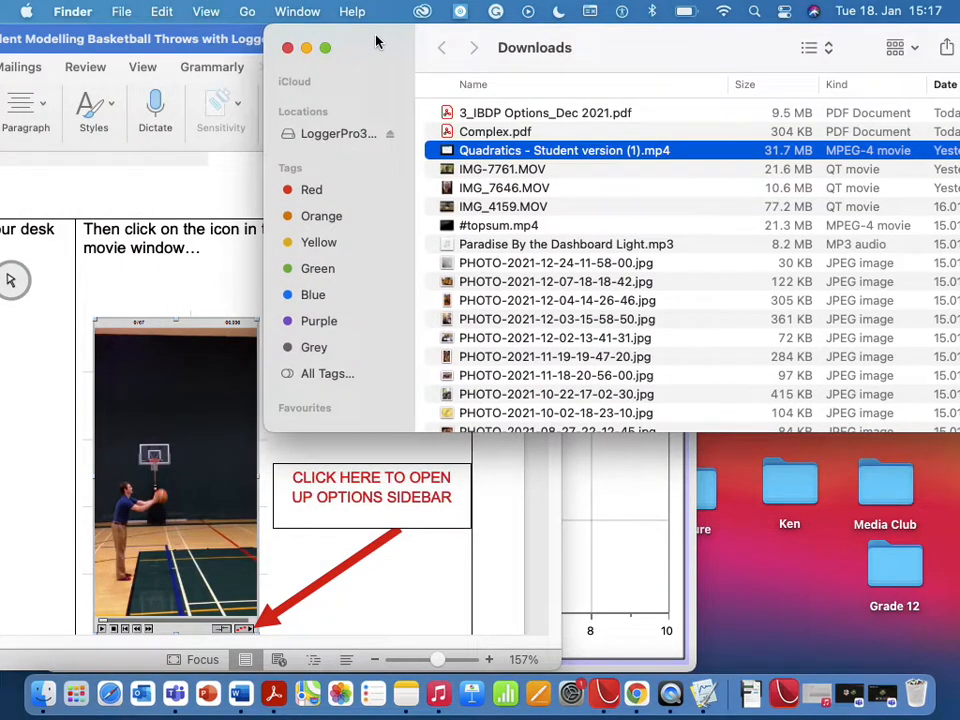
click(287, 49)
- Read the Word instructions for inserting the movie into Logger Pro and opening the options sidebar
drag(186, 37, 658, 38)
drag(164, 285, 402, 290)
drag(474, 422, 479, 432)
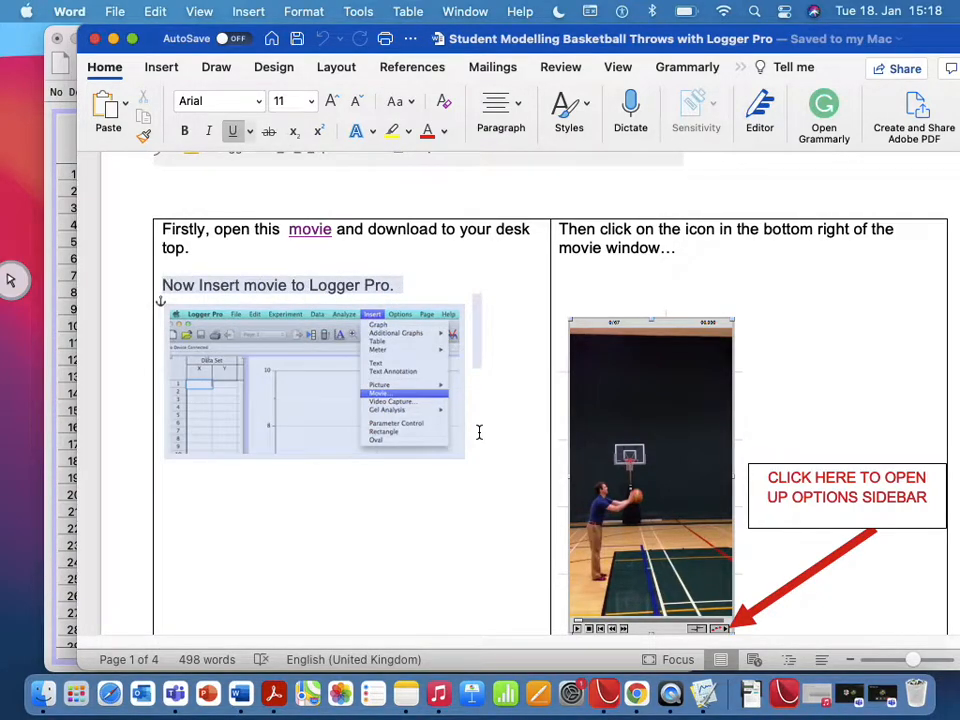
scroll(479, 432, up, 1)
click(644, 309)
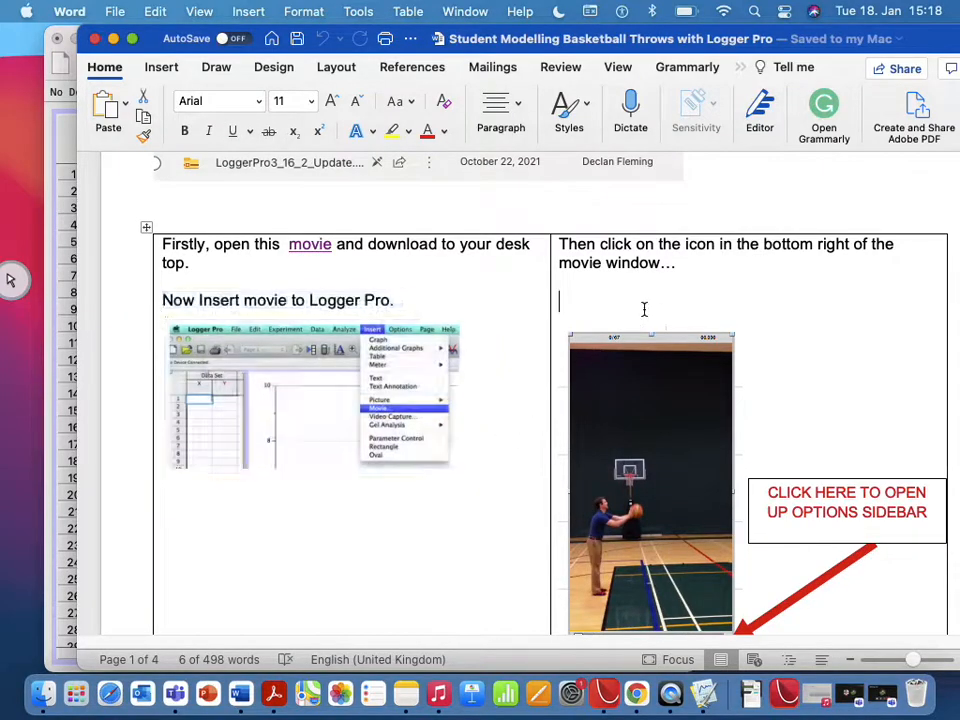
scroll(643, 311, down, 5)
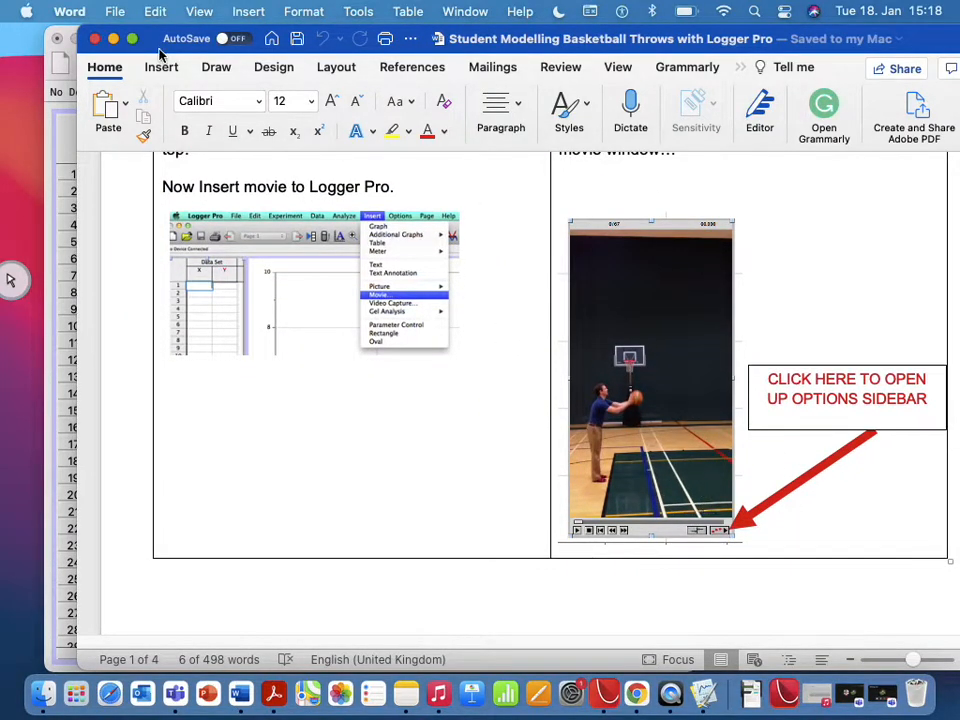
- Minimize the Word instructions, switch to Logger Pro and show its untitled document in full screen
click(113, 38)
drag(168, 40, 148, 26)
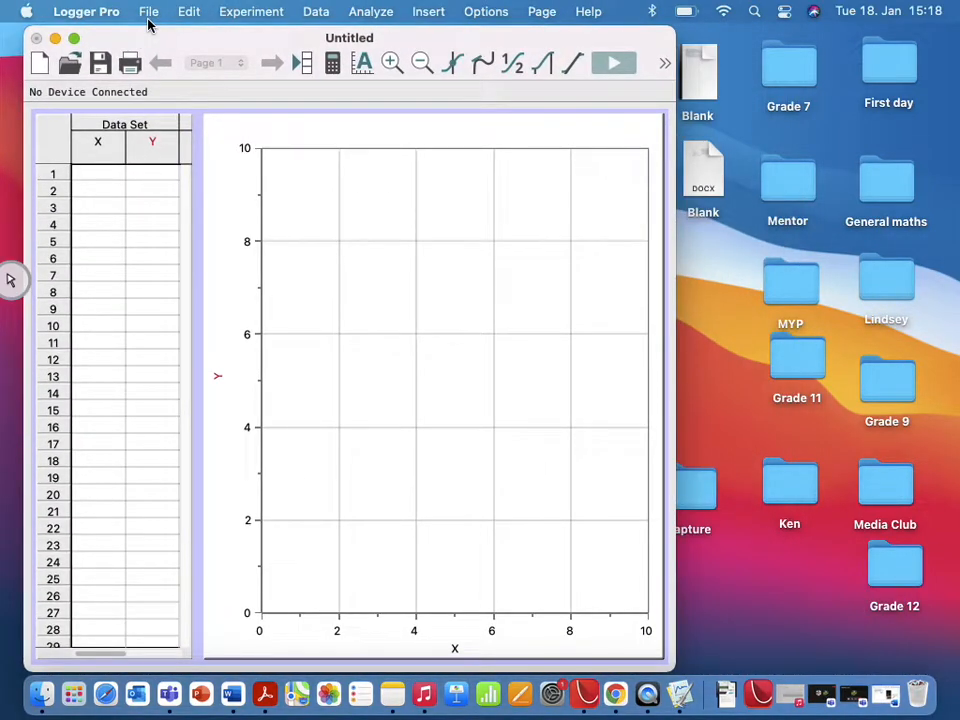
click(73, 38)
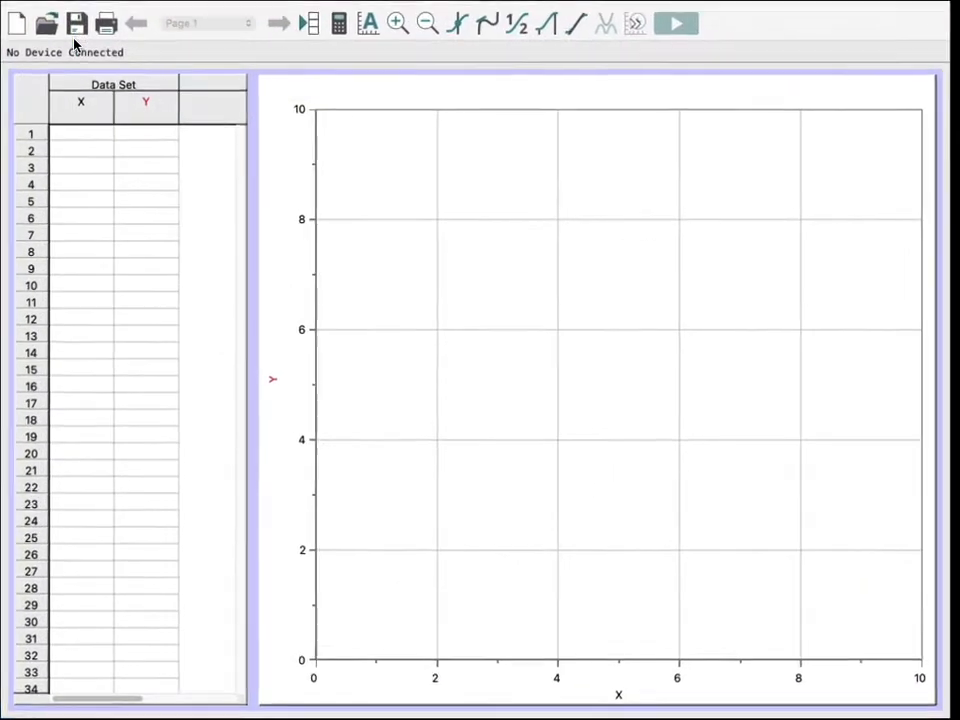
- Insert the movie "Quadratics - Student version (1).mp4" from the home Downloads folder into the Logger Pro document
mouse_move(287, 9)
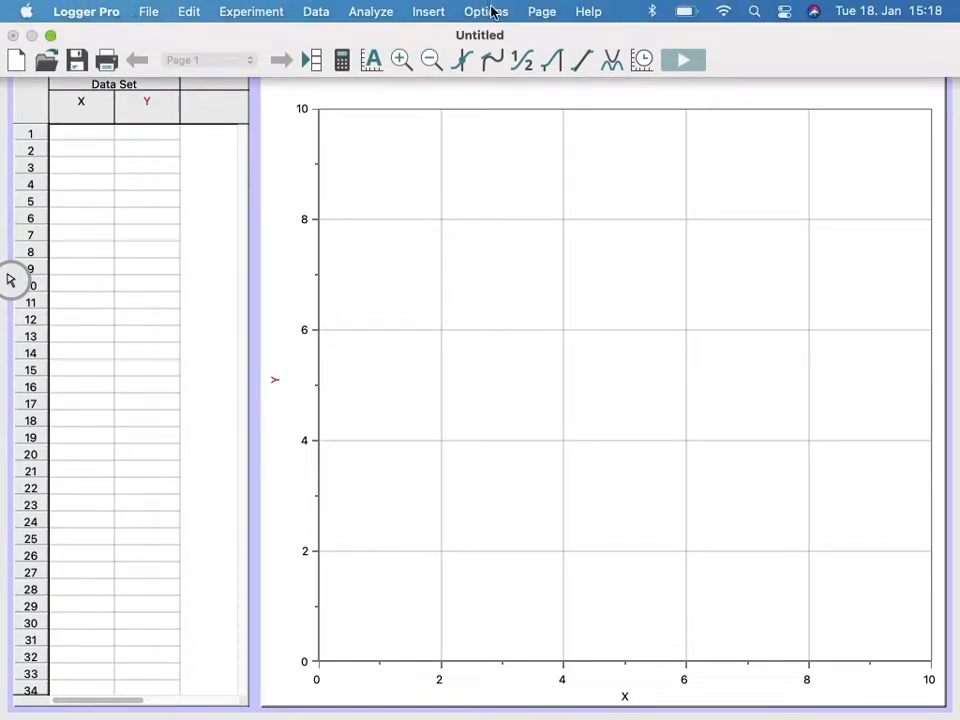
click(428, 11)
click(441, 205)
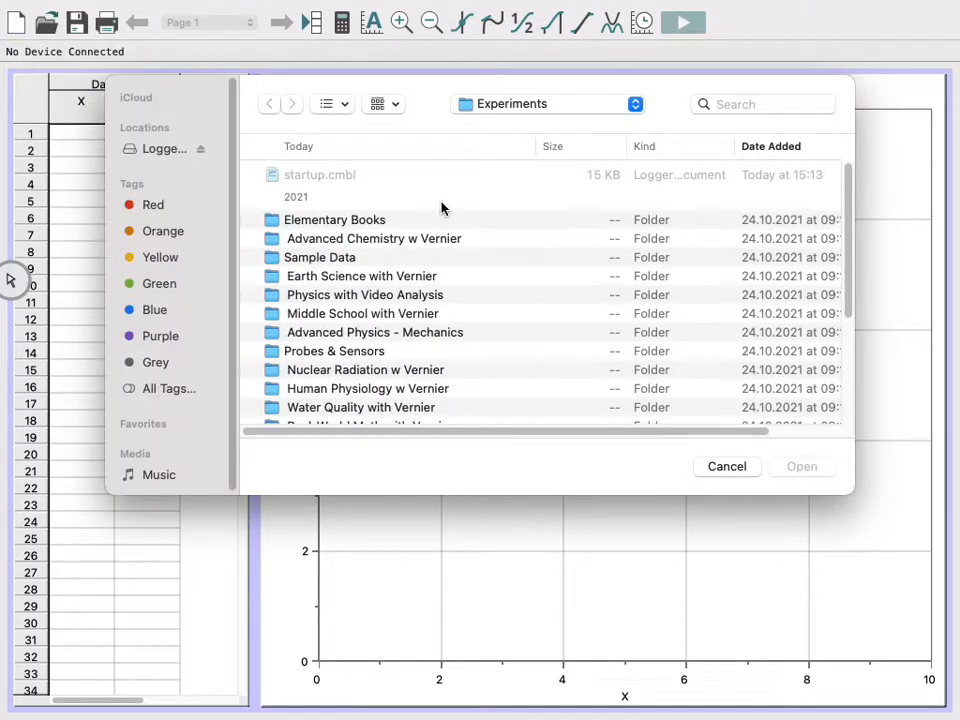
click(632, 105)
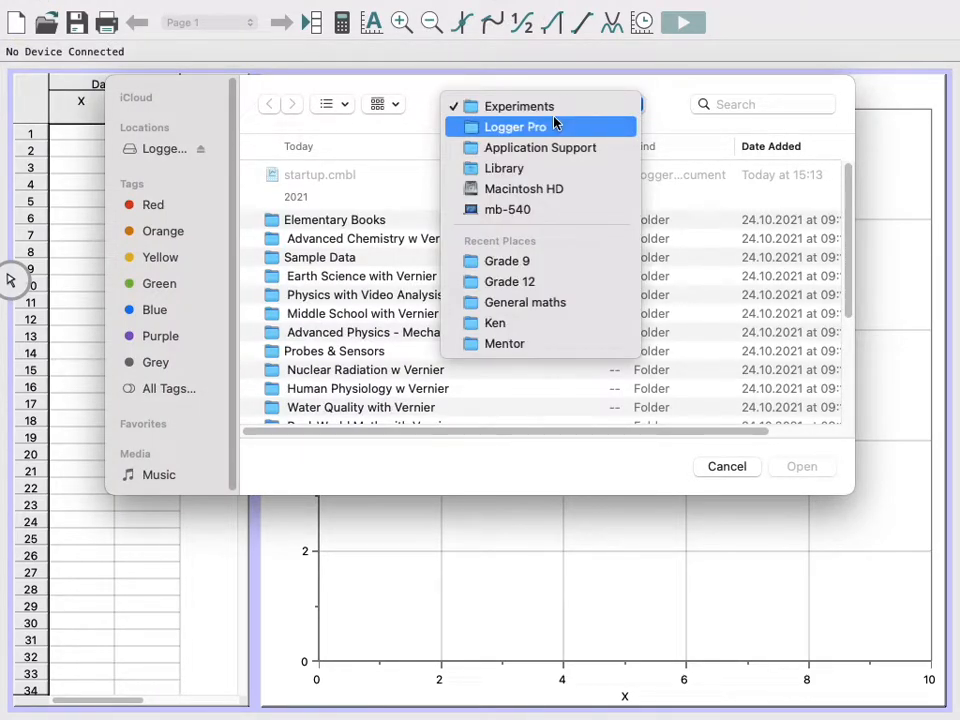
click(532, 192)
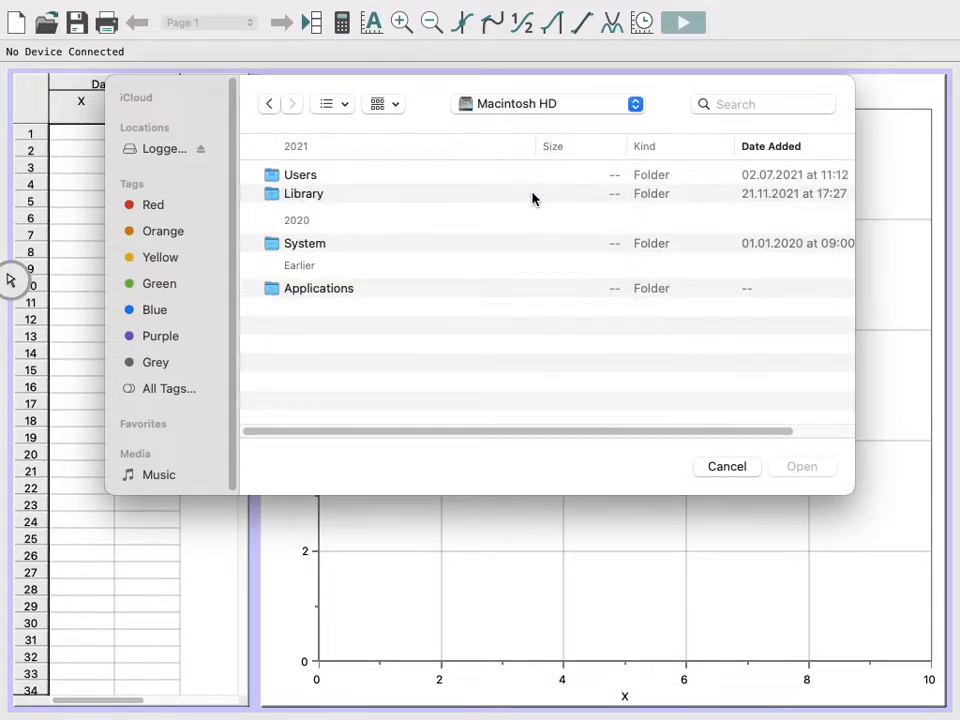
double_click(312, 176)
double_click(311, 213)
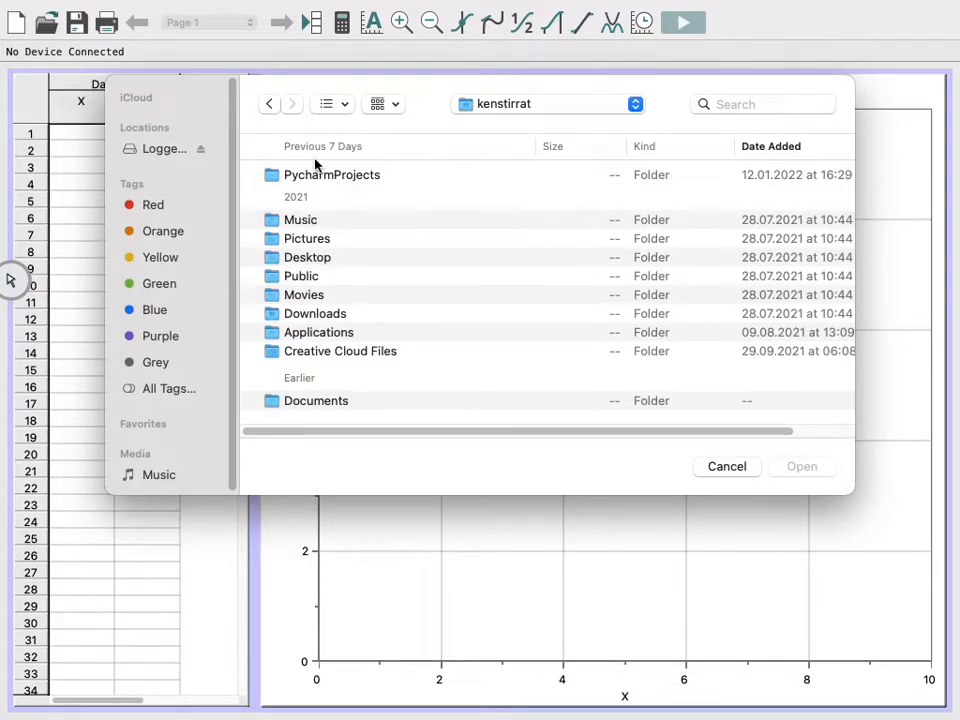
double_click(316, 315)
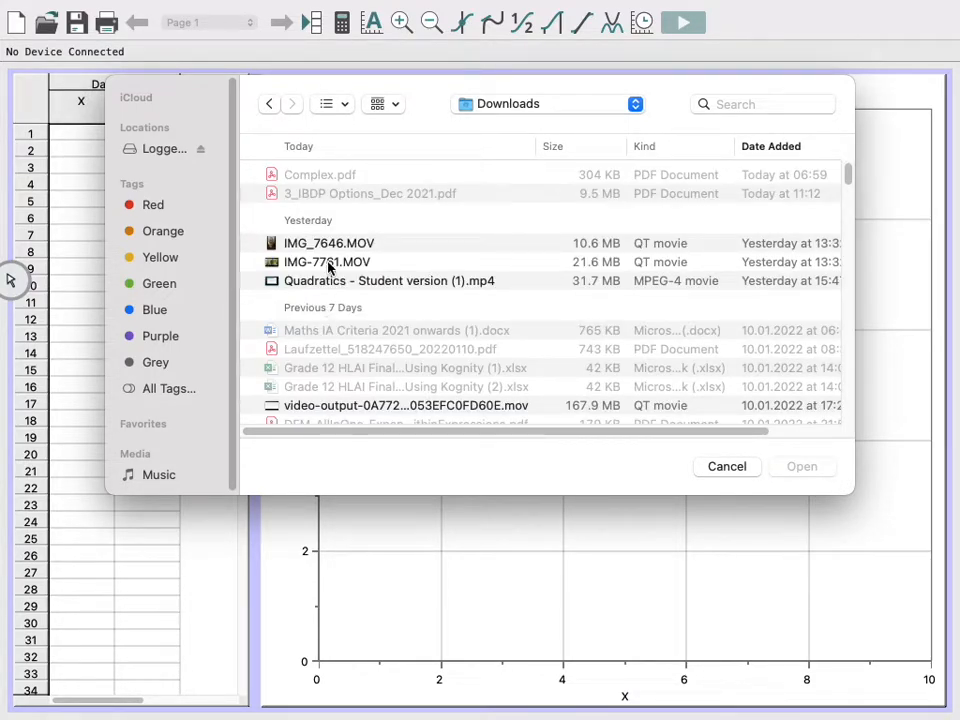
click(325, 286)
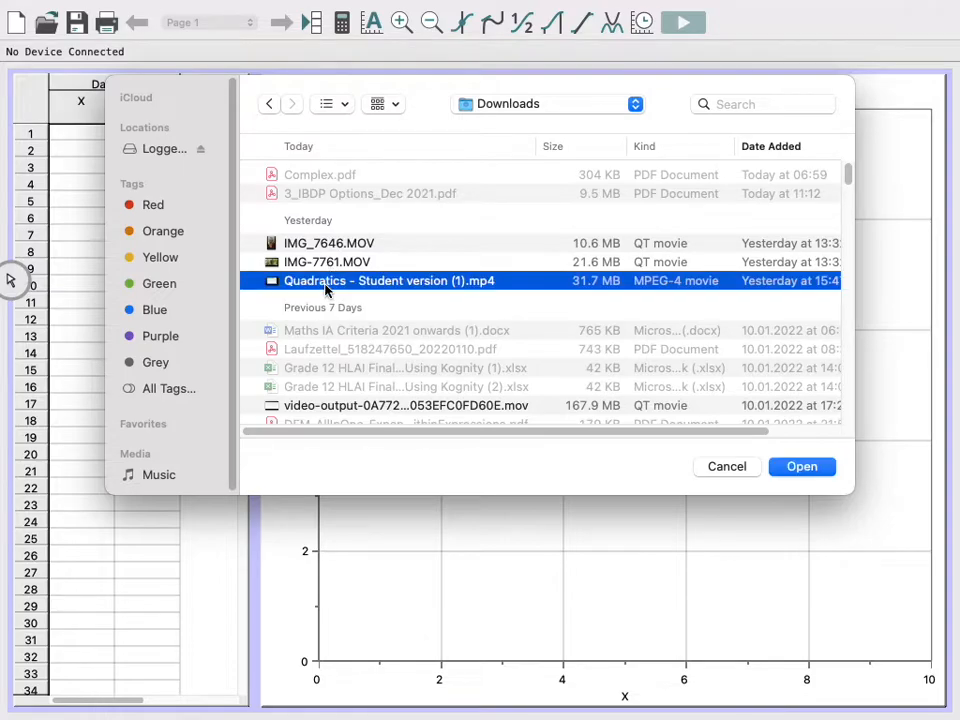
click(799, 468)
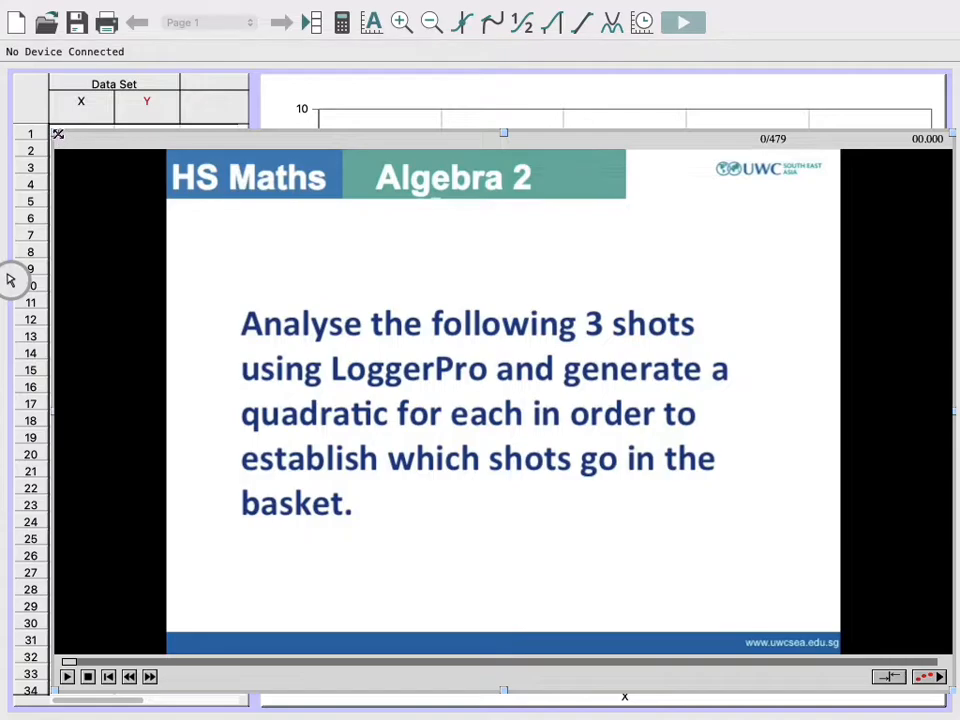
- Shrink the inserted movie and move it over the graph, clear of the data table
drag(53, 131, 387, 266)
drag(450, 272, 564, 234)
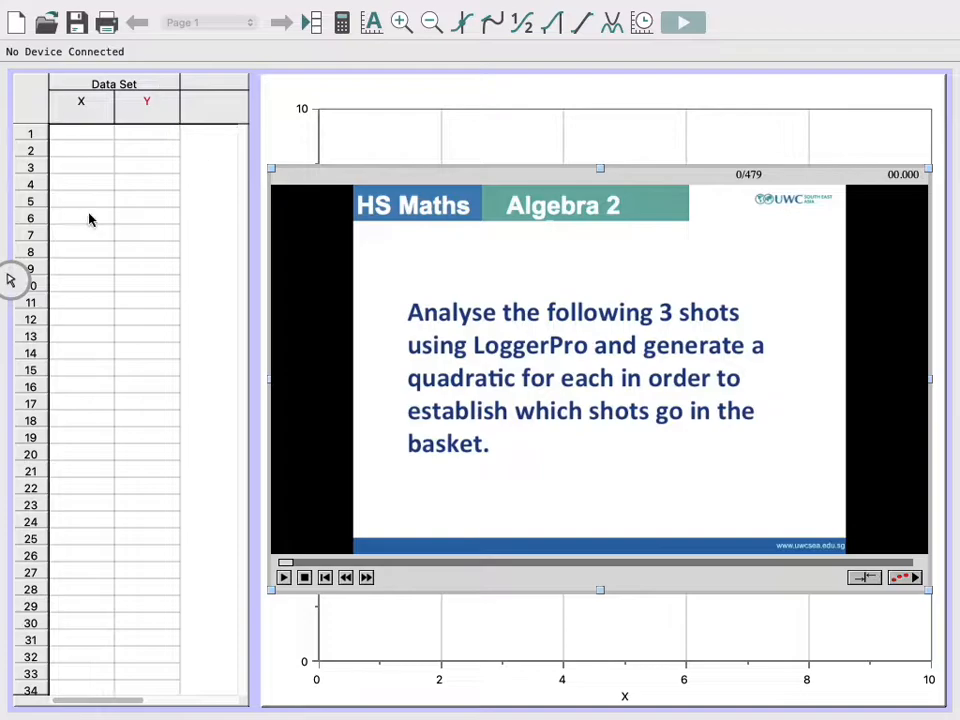
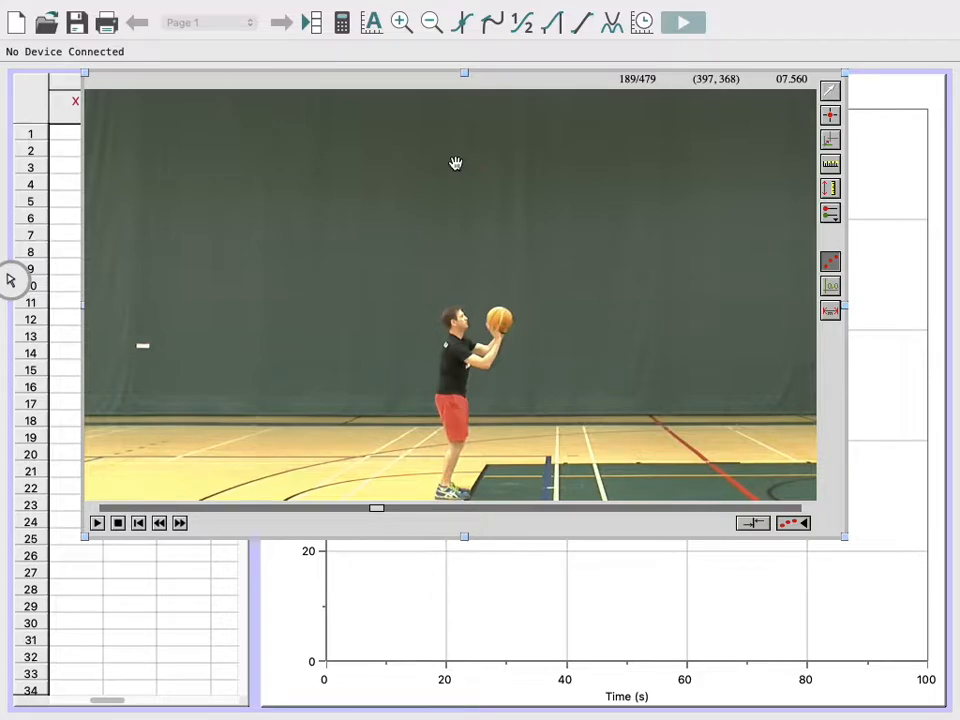
- Place the coordinate origin at the thrower's feet and set the movie scale from his head to his feet as 1.9 m
click(831, 141)
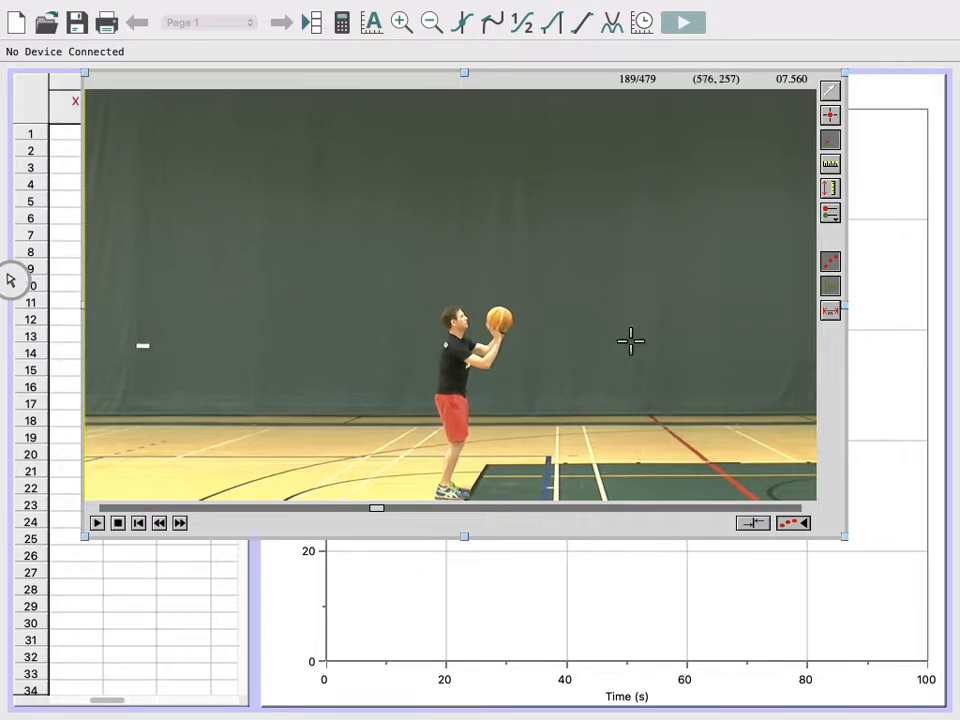
click(465, 492)
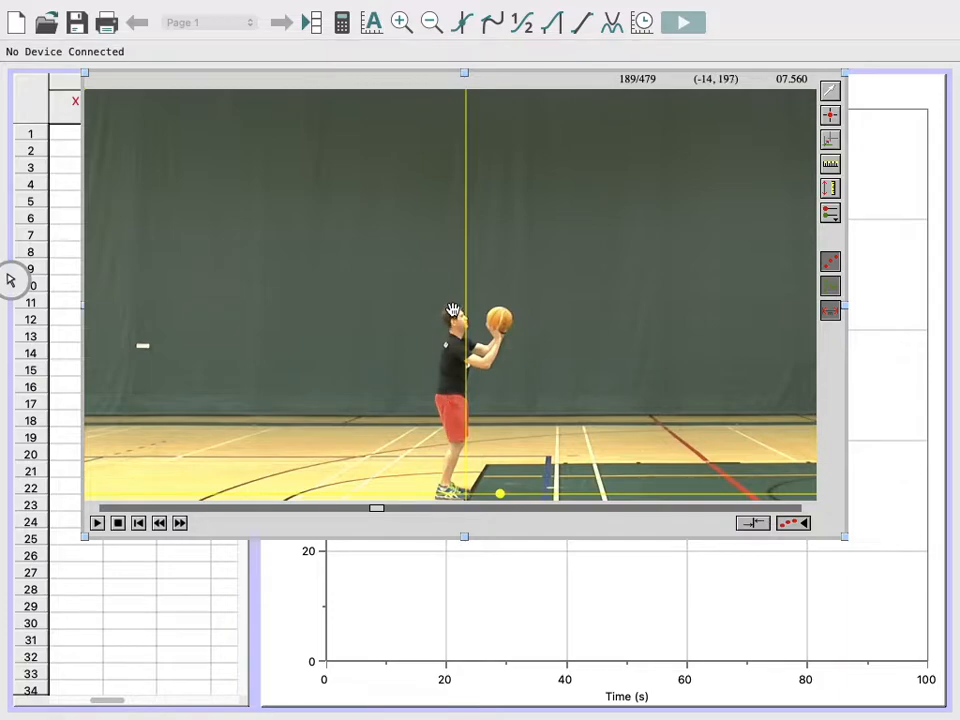
click(833, 167)
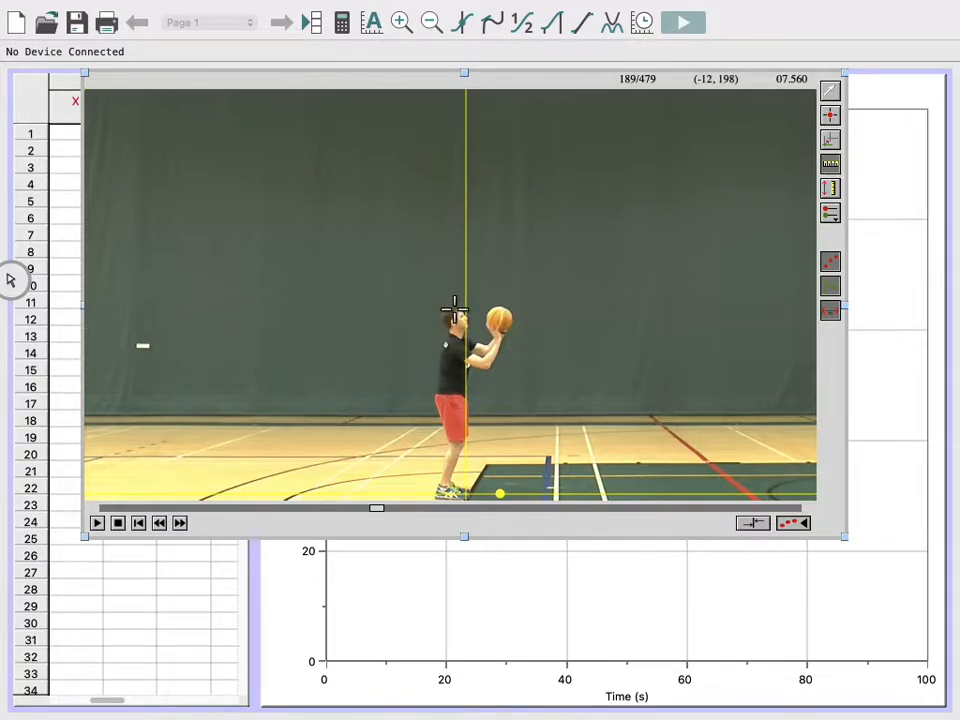
drag(453, 308, 458, 492)
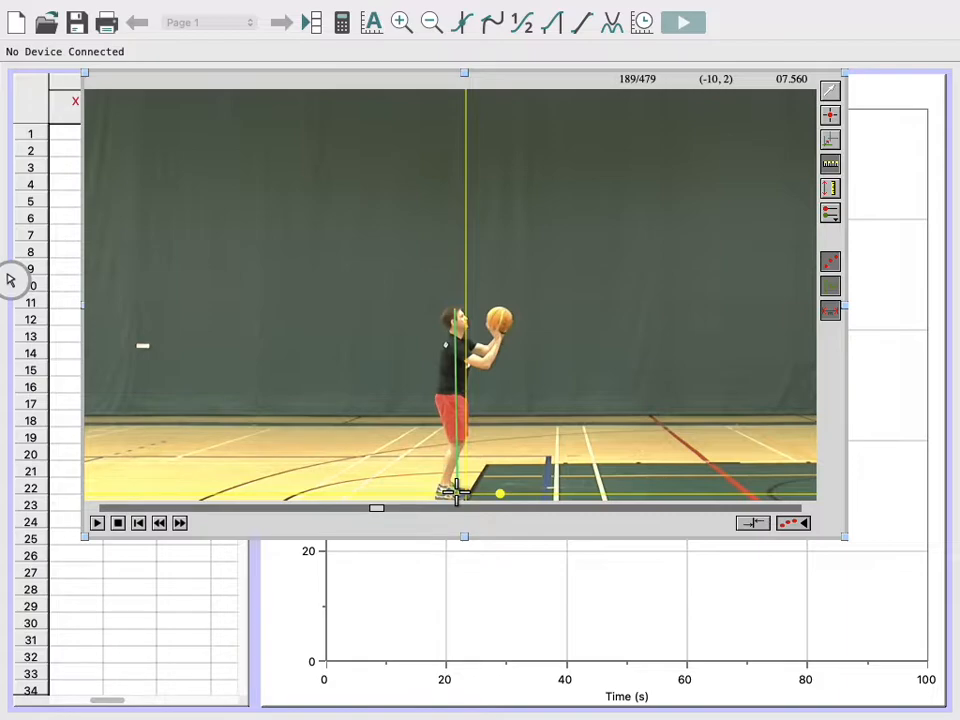
drag(456, 491, 458, 494)
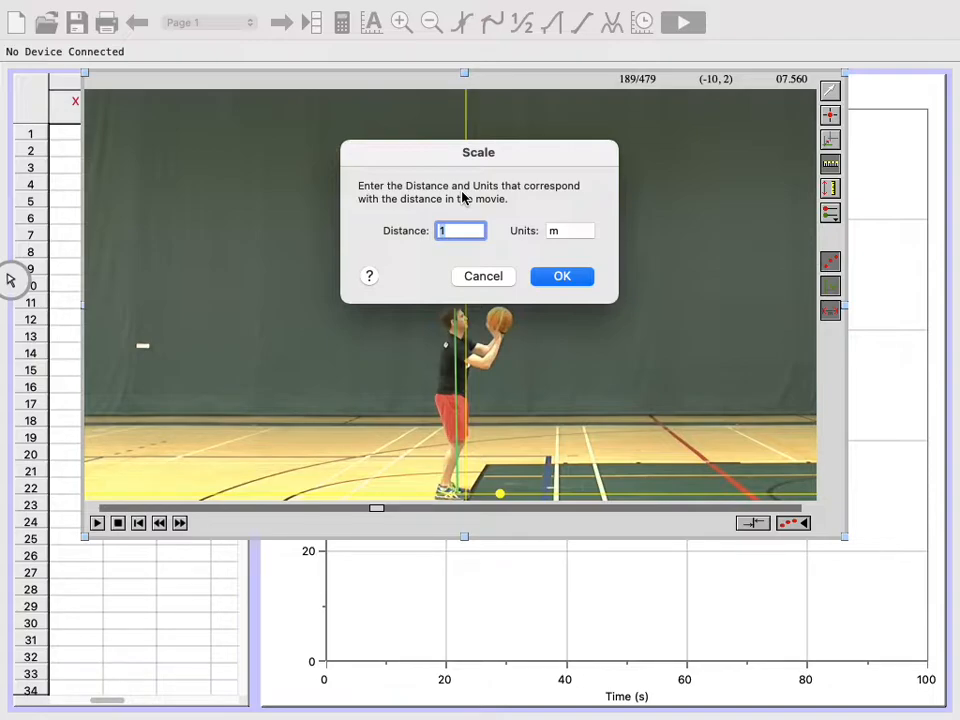
text(1,)
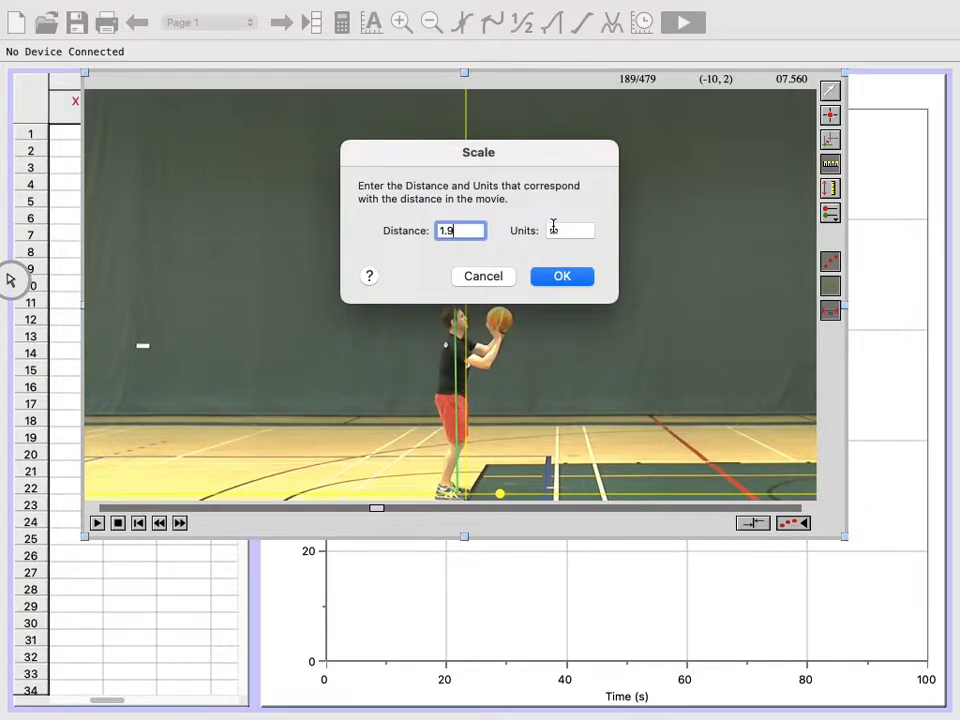
click(562, 276)
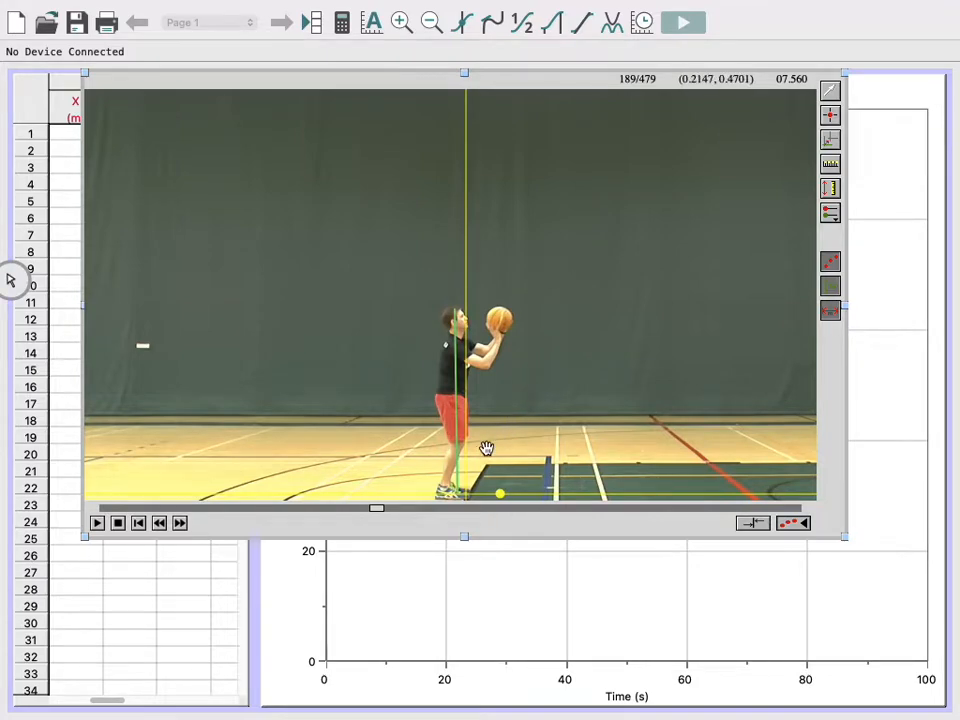
- Step the movie forward frame by frame to the ball's release and back again to examine the throwing motion
click(180, 522)
click(180, 522)
click(180, 522)
click(180, 522)
click(180, 522)
click(180, 522)
click(180, 522)
click(180, 522)
click(180, 522)
click(180, 522)
click(180, 522)
click(180, 522)
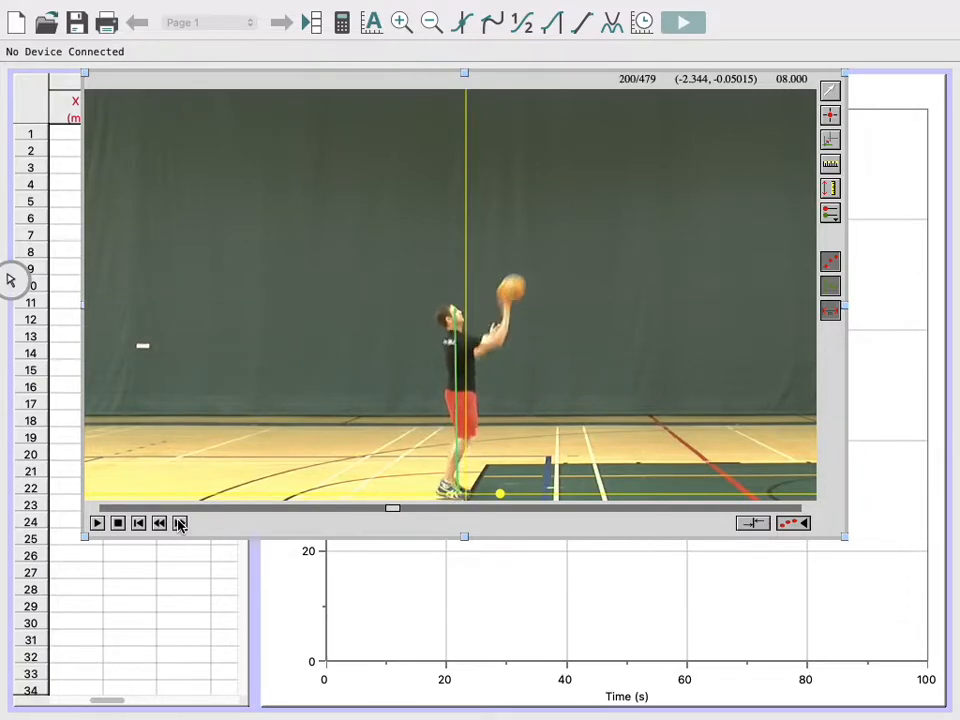
click(180, 522)
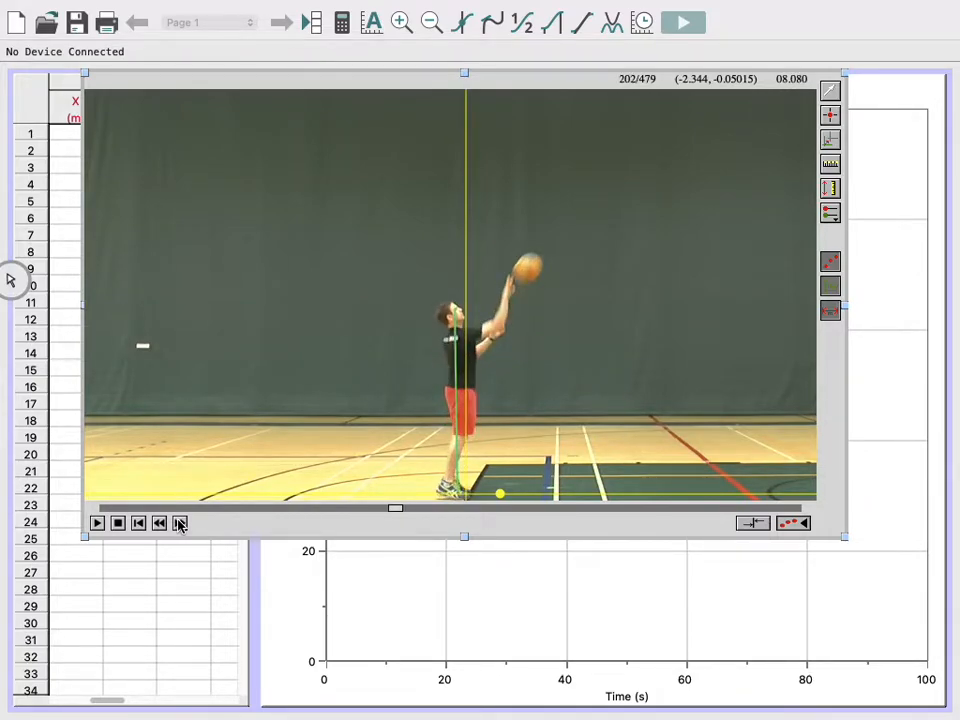
click(159, 523)
click(159, 523)
click(159, 523)
click(159, 523)
click(159, 523)
click(159, 523)
click(159, 523)
click(159, 523)
click(159, 523)
click(159, 523)
click(159, 523)
click(159, 524)
click(159, 524)
click(159, 524)
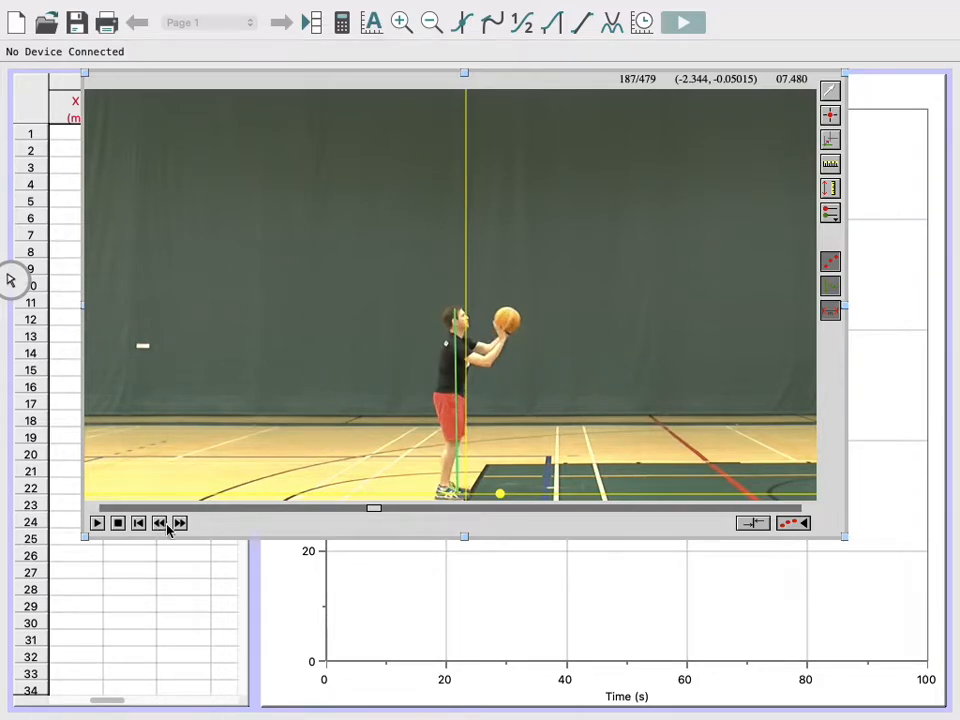
- Advance the movie to frame 201, where the ball is about to leave the thrower's hand
click(179, 524)
click(179, 524)
click(179, 524)
click(179, 524)
click(179, 524)
click(179, 524)
click(179, 524)
click(179, 524)
click(179, 524)
click(179, 524)
click(179, 524)
click(179, 524)
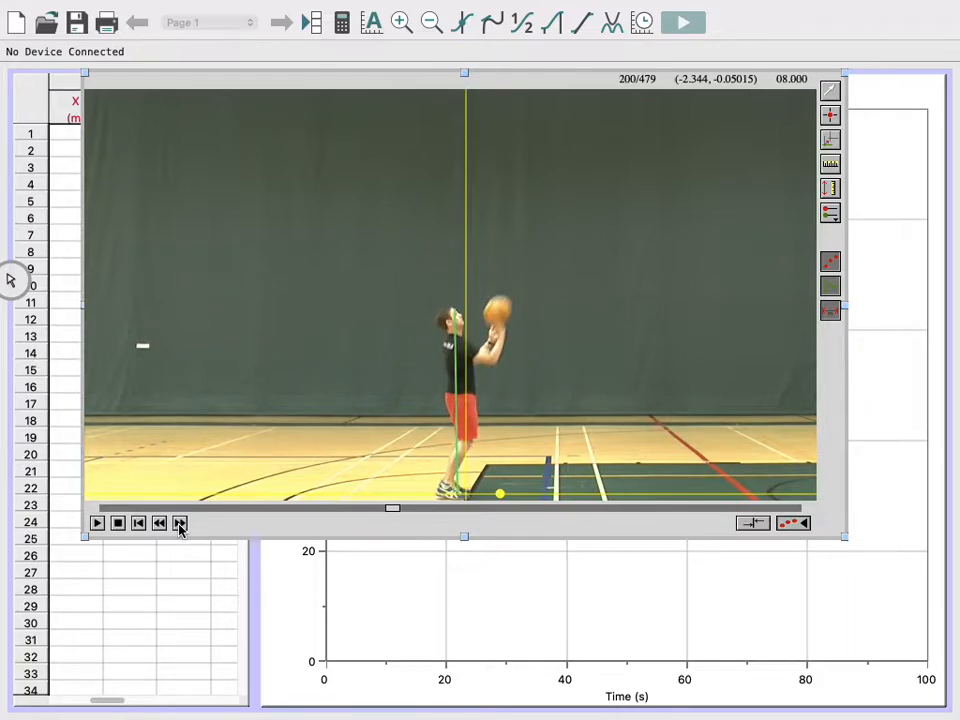
click(179, 524)
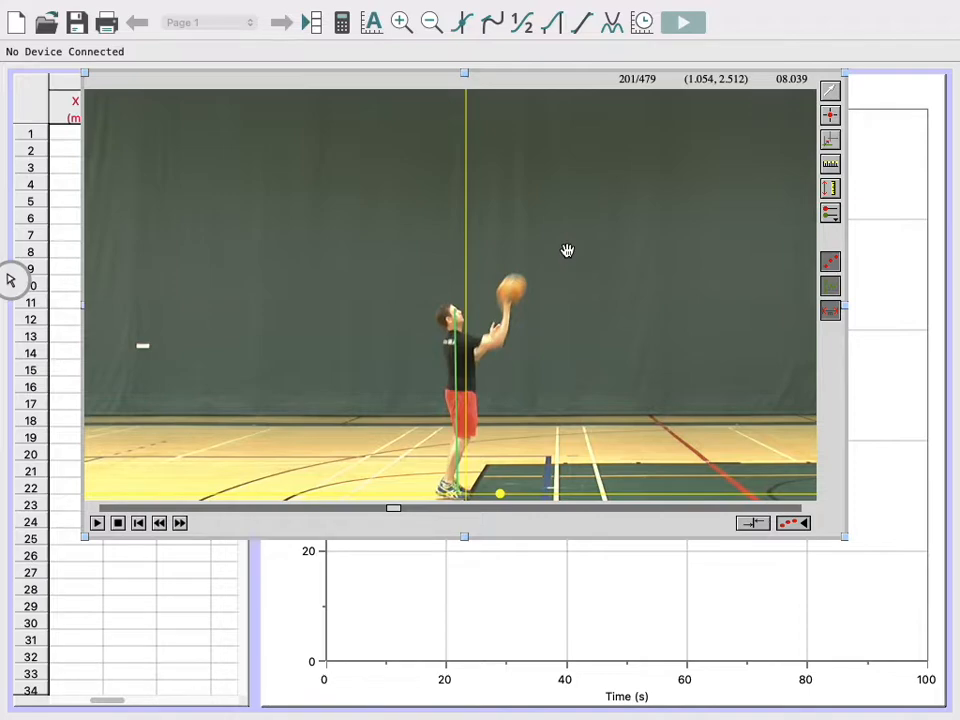
- Mark the ball's centre with Add Point in frames 201 to 206, and check the recorded table data beside the movie
click(830, 116)
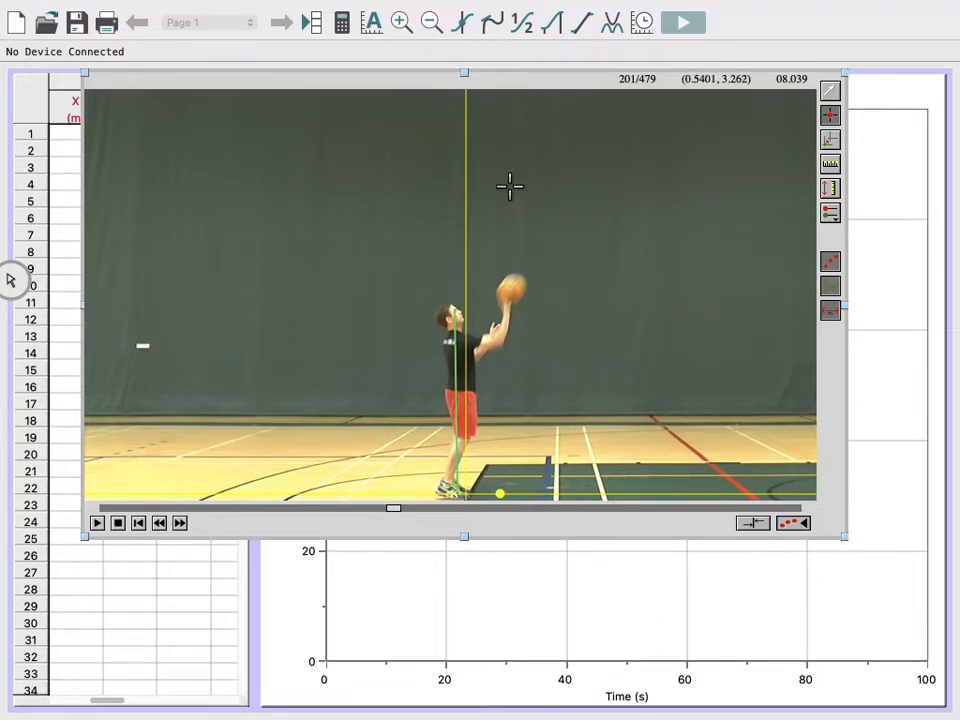
click(511, 287)
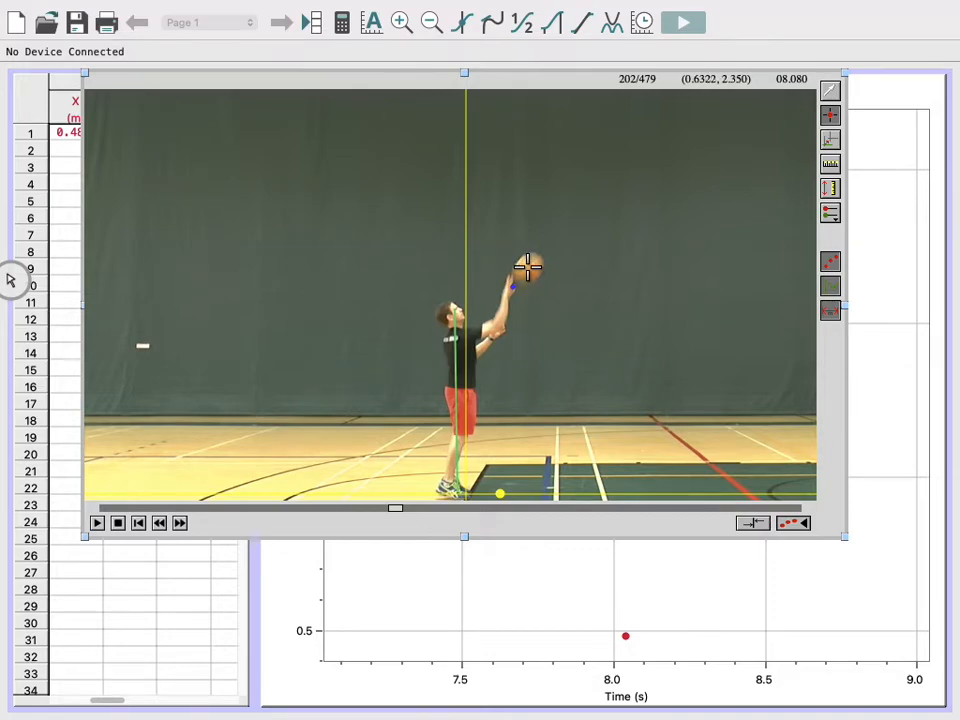
click(527, 265)
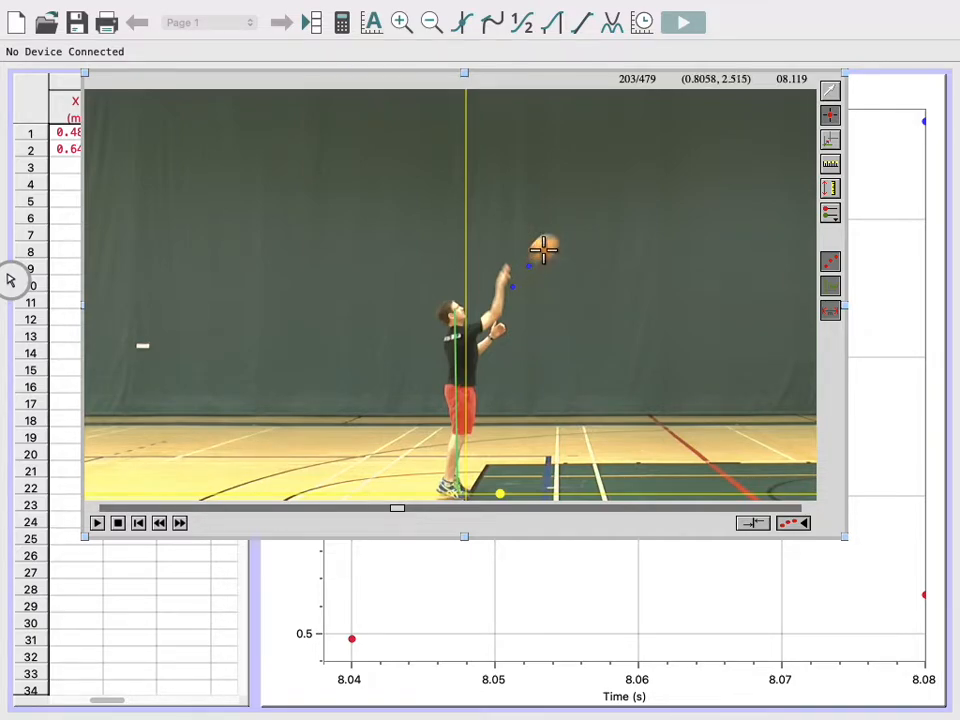
click(544, 248)
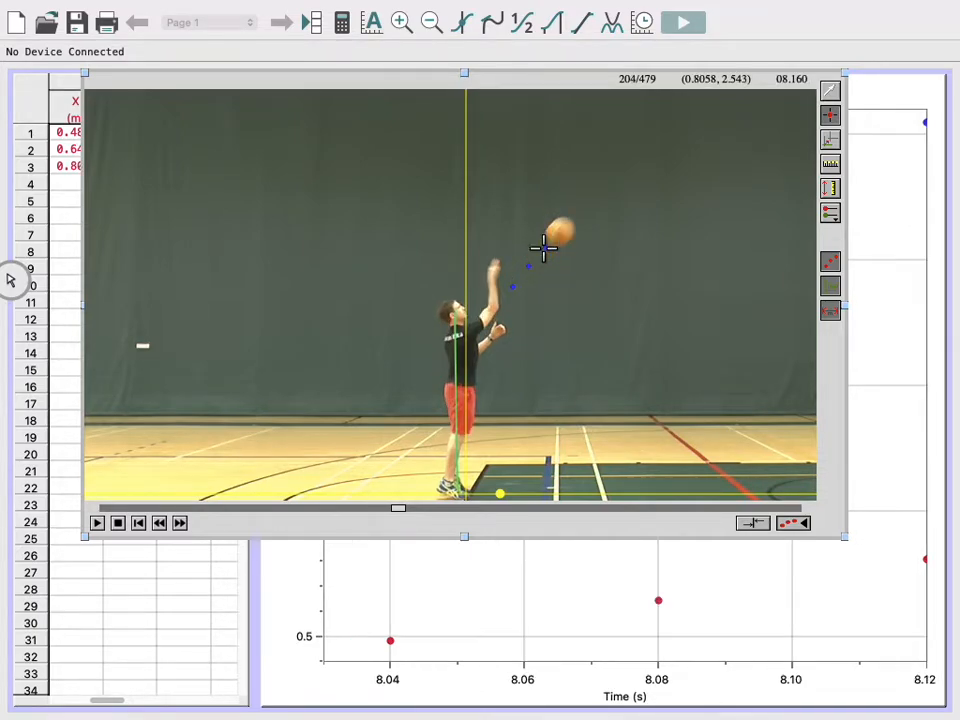
click(560, 232)
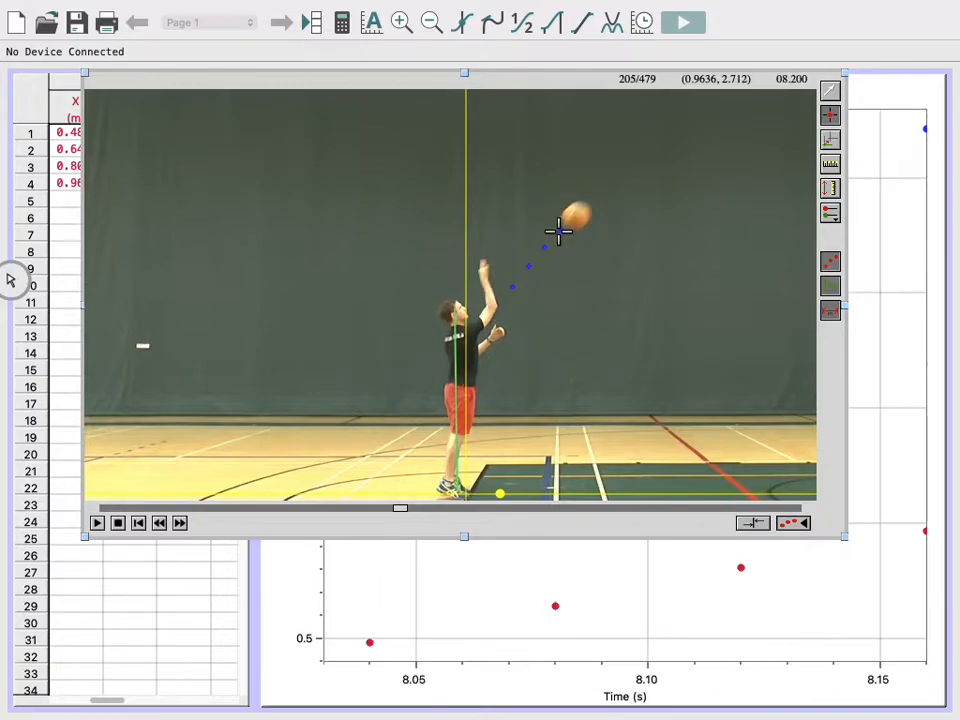
click(575, 216)
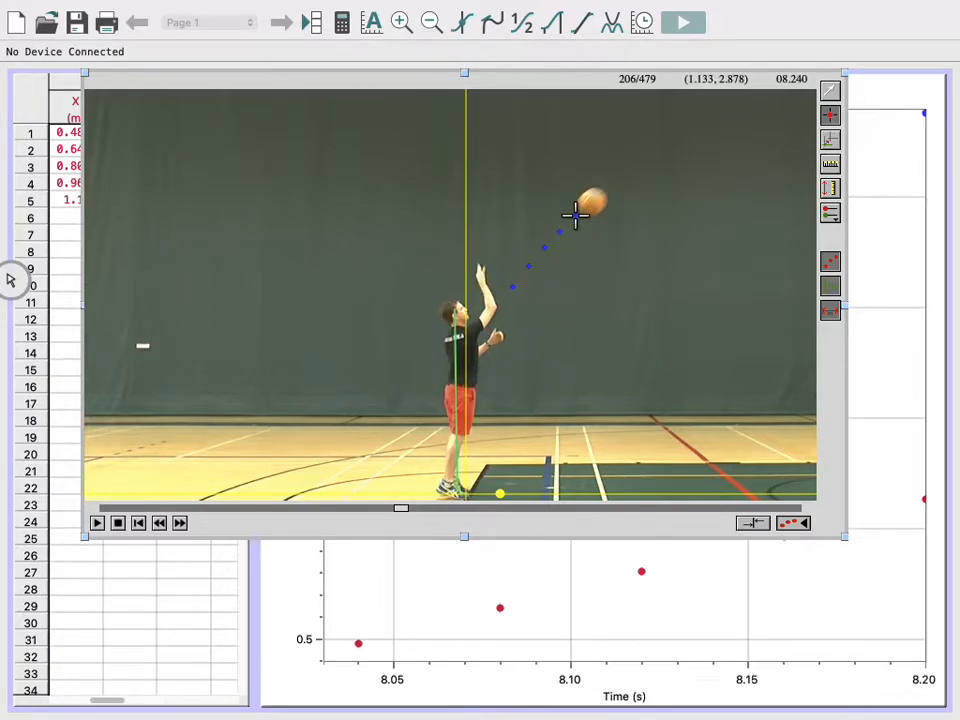
click(591, 200)
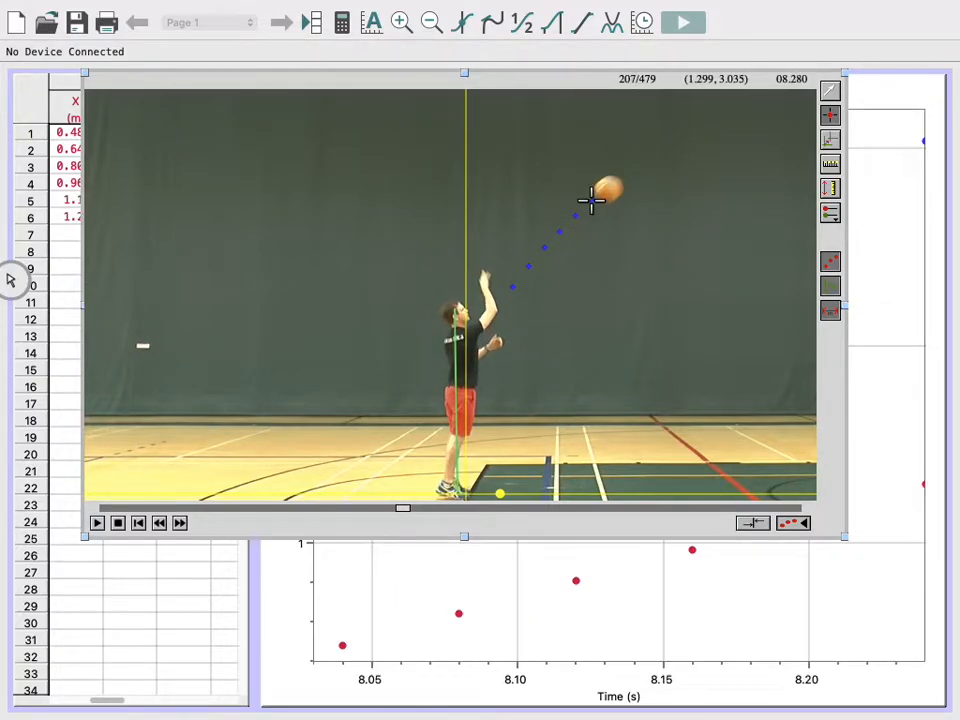
drag(358, 78, 406, 250)
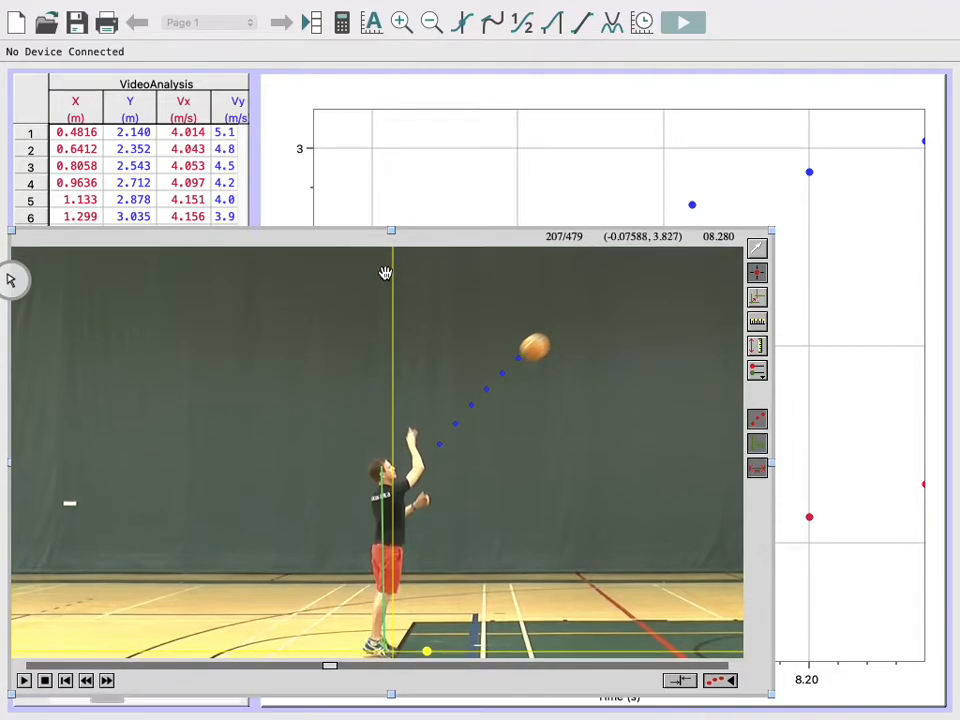
drag(389, 299, 422, 167)
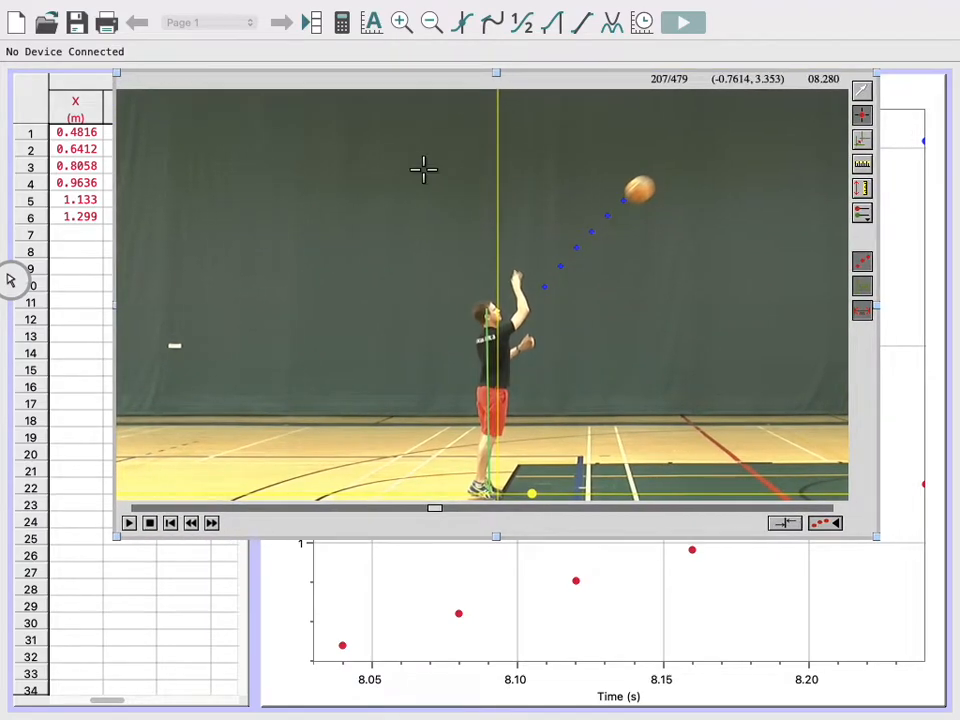
- Mark the ball's centre in each remaining frame of the first shot, frames 207 to 214
click(639, 188)
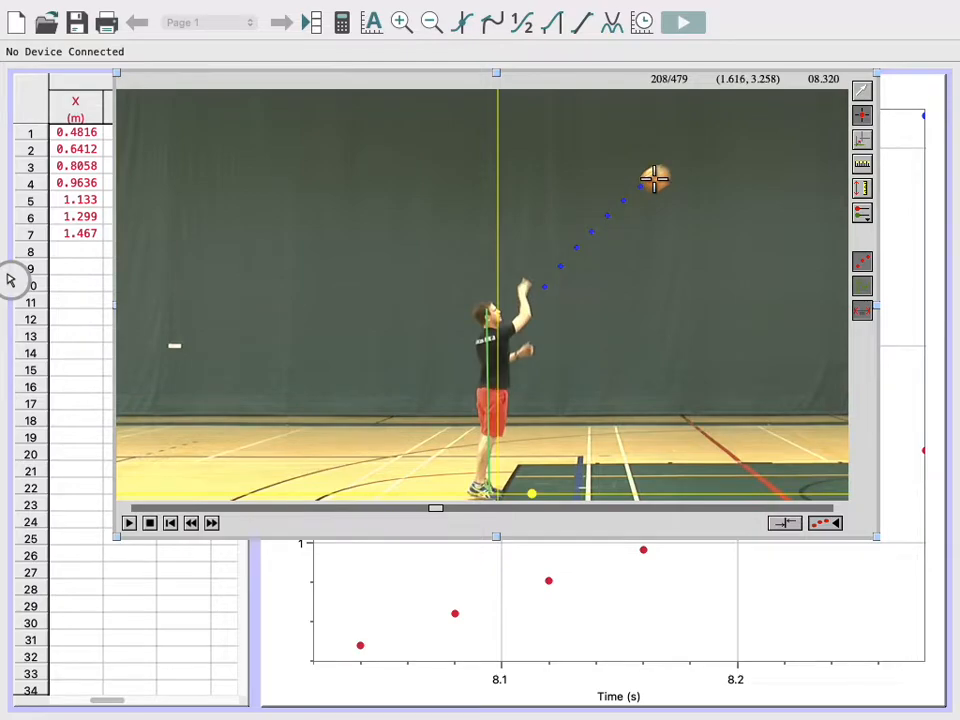
click(658, 177)
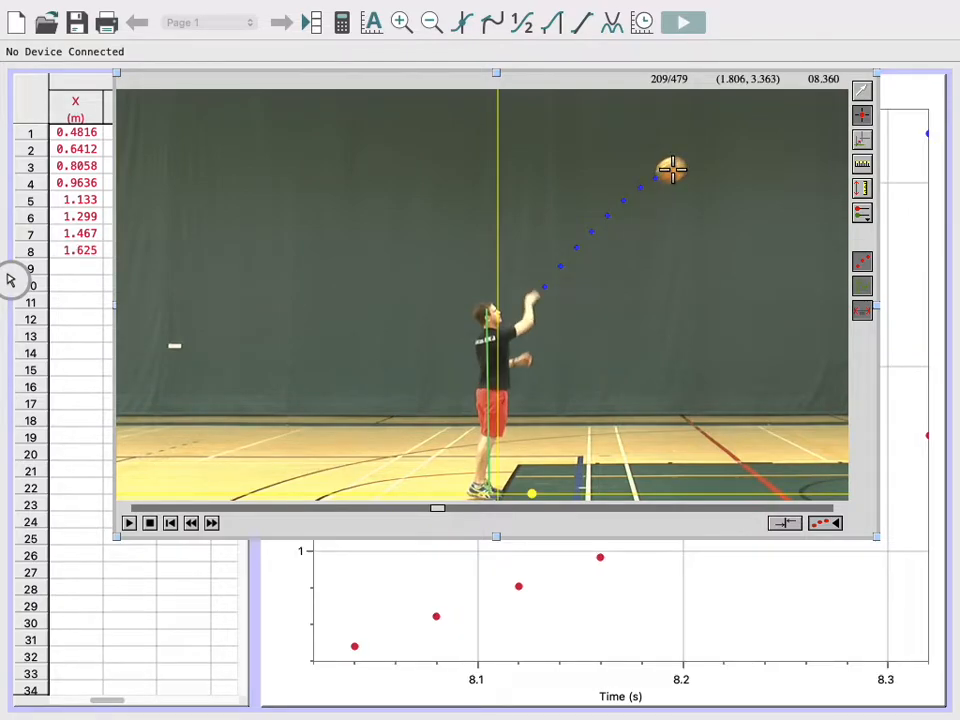
click(675, 167)
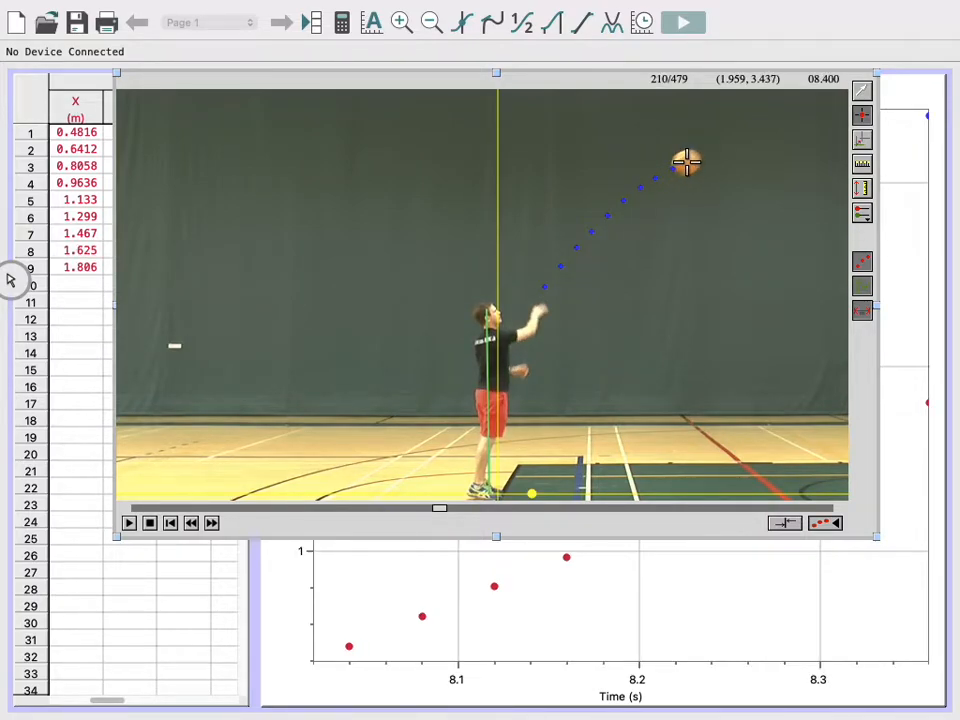
click(686, 161)
click(701, 156)
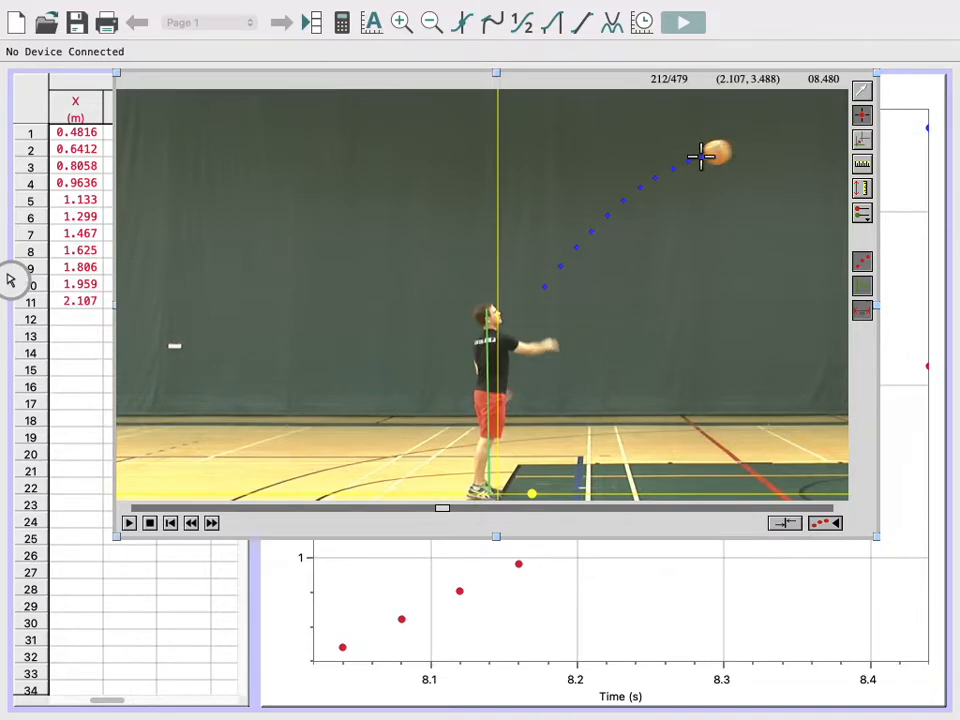
click(716, 152)
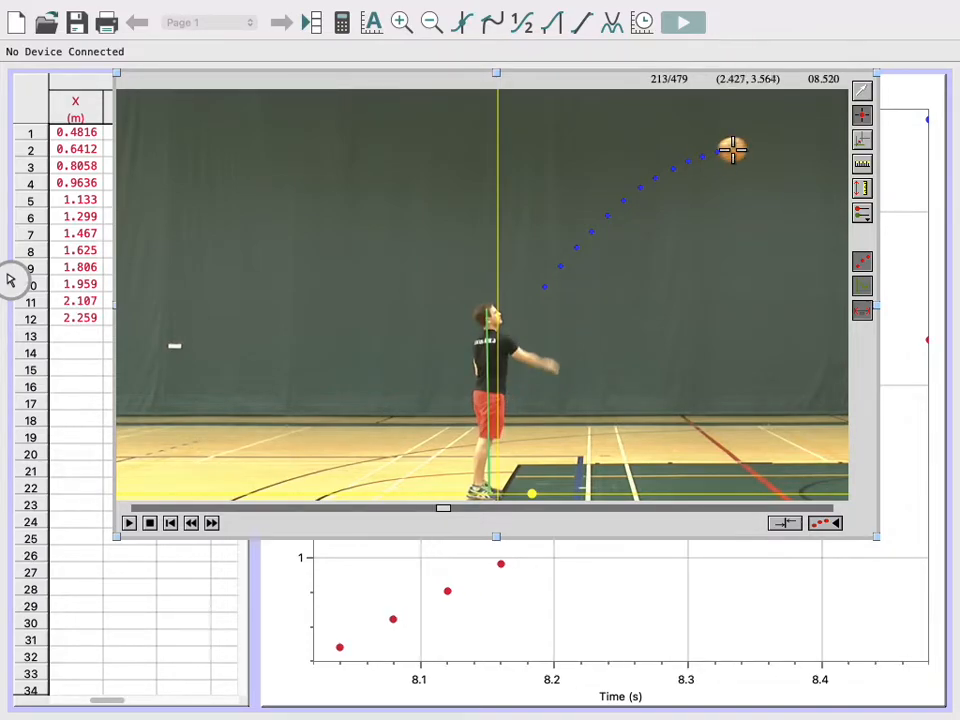
click(733, 149)
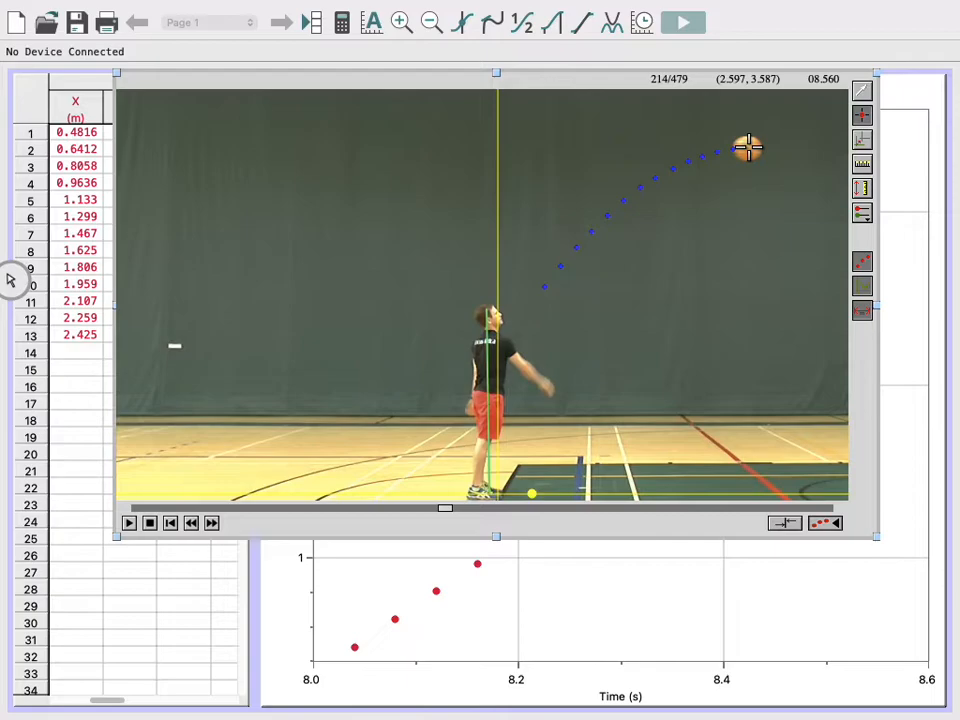
click(748, 148)
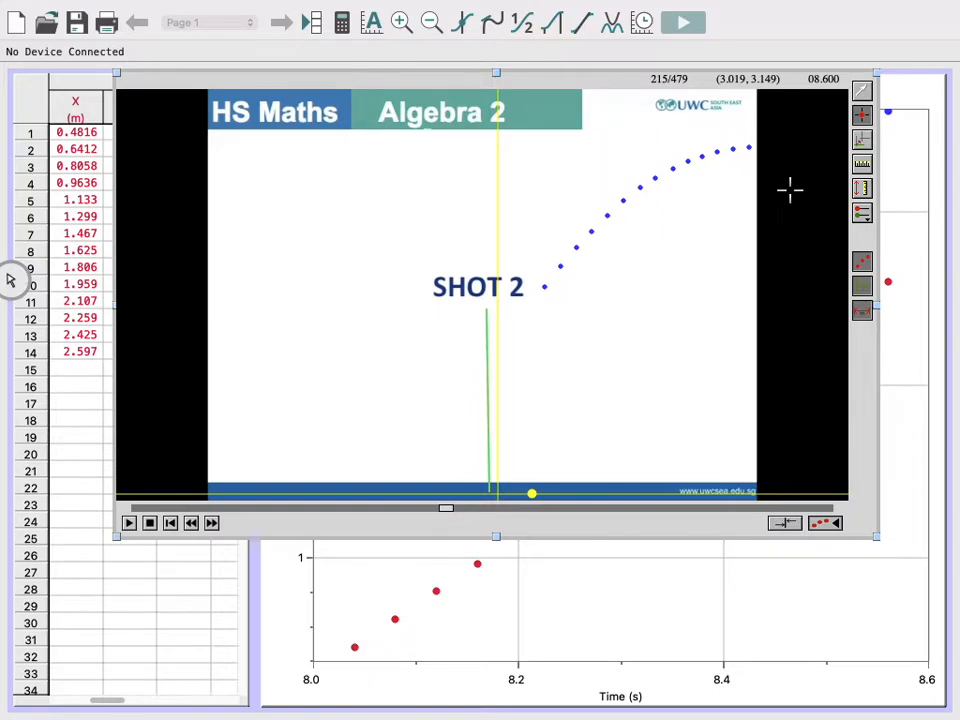
- Shrink the movie to about half its width and move it over the upper part of the graph, clear of the data table
drag(346, 77, 419, 245)
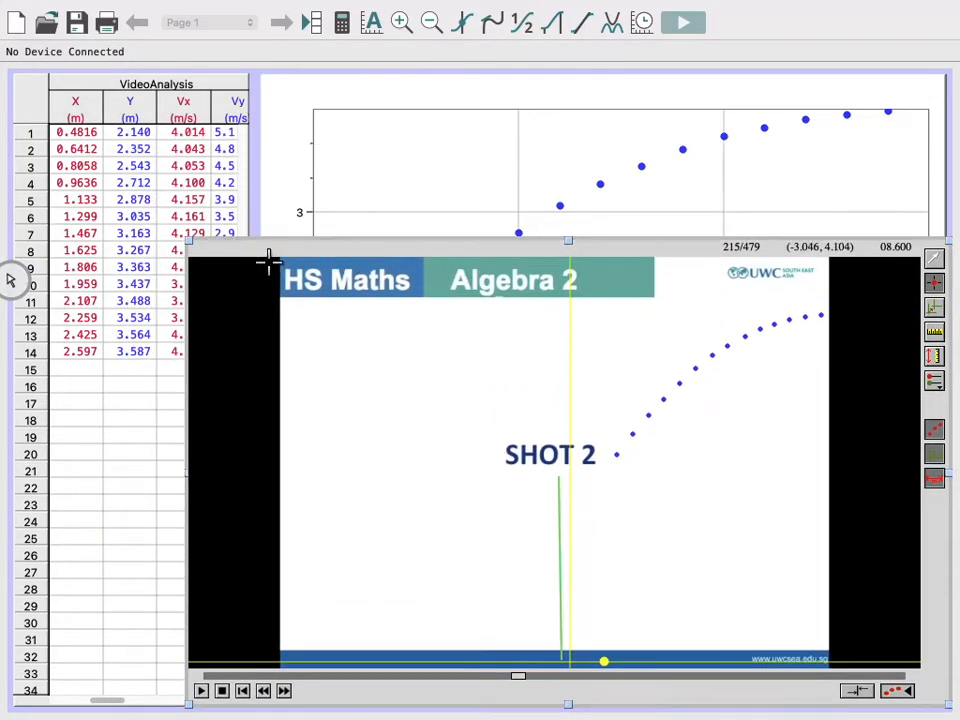
drag(218, 256, 584, 462)
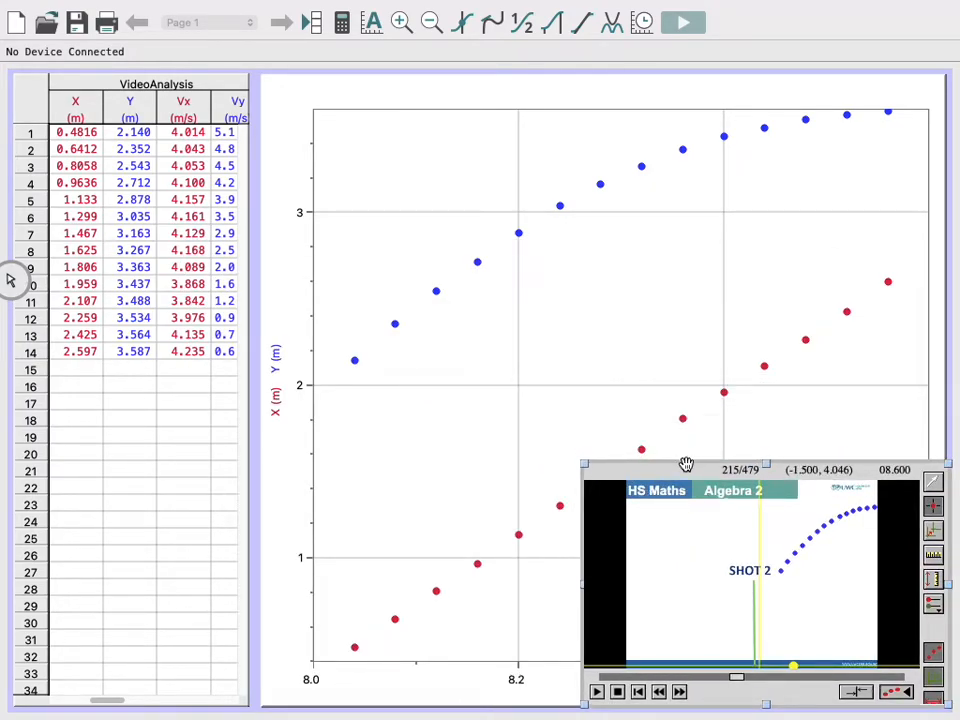
drag(686, 470, 591, 241)
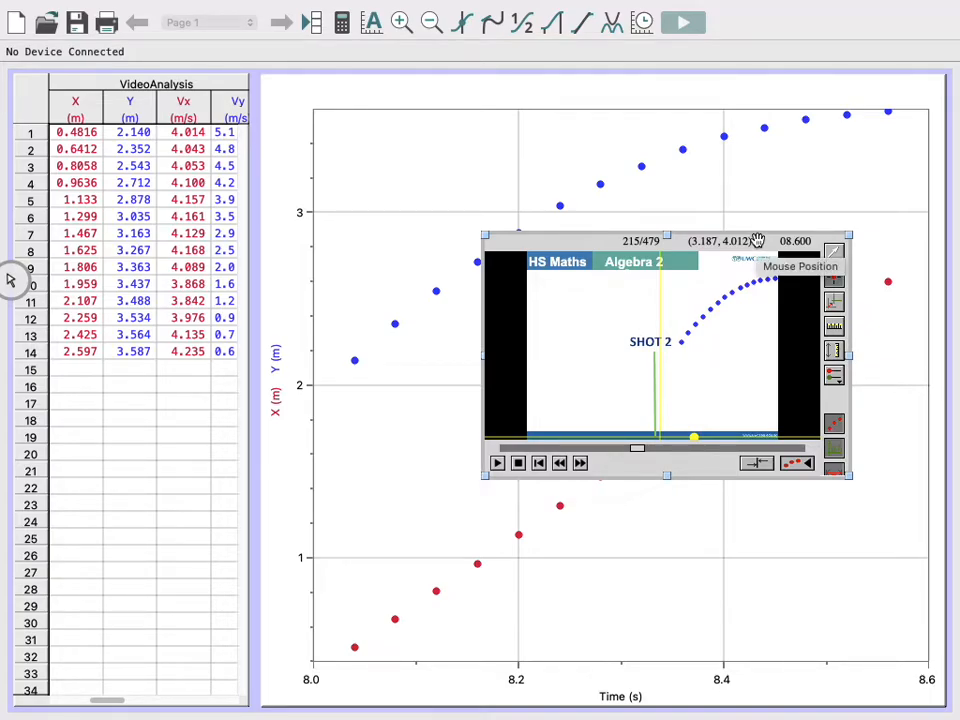
drag(757, 241, 724, 97)
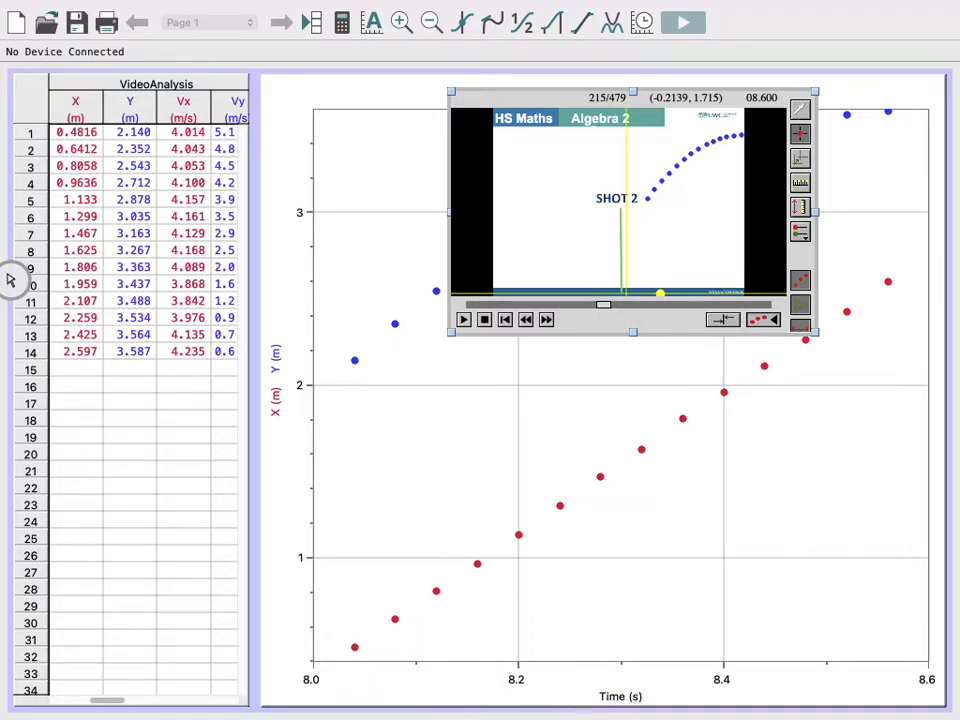
- Plot X on the graph's horizontal axis and only Y on its vertical axis
click(619, 698)
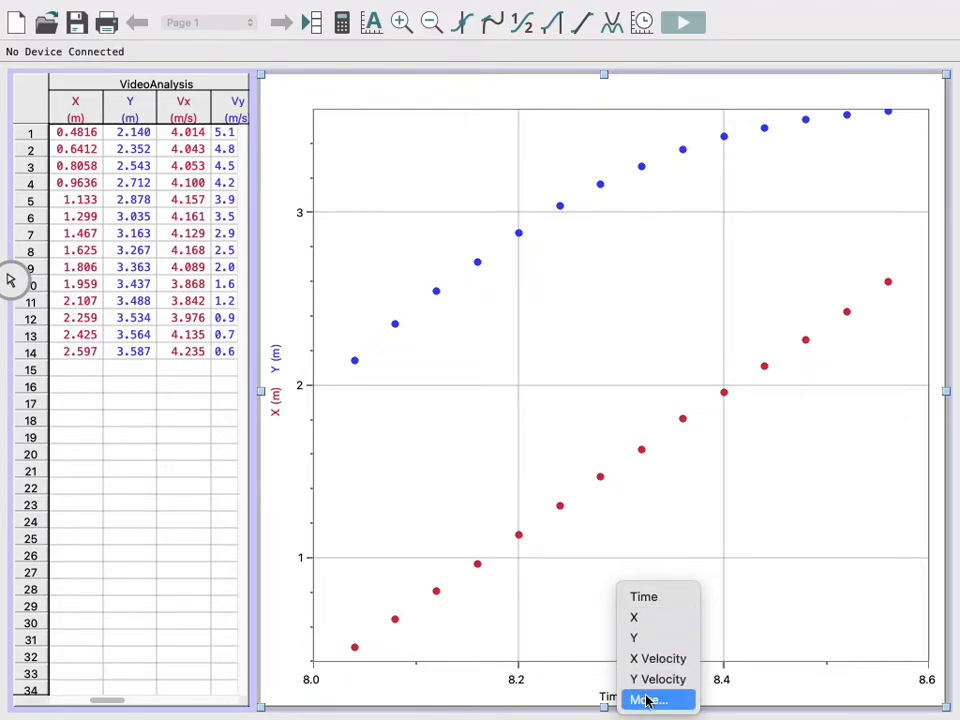
click(636, 620)
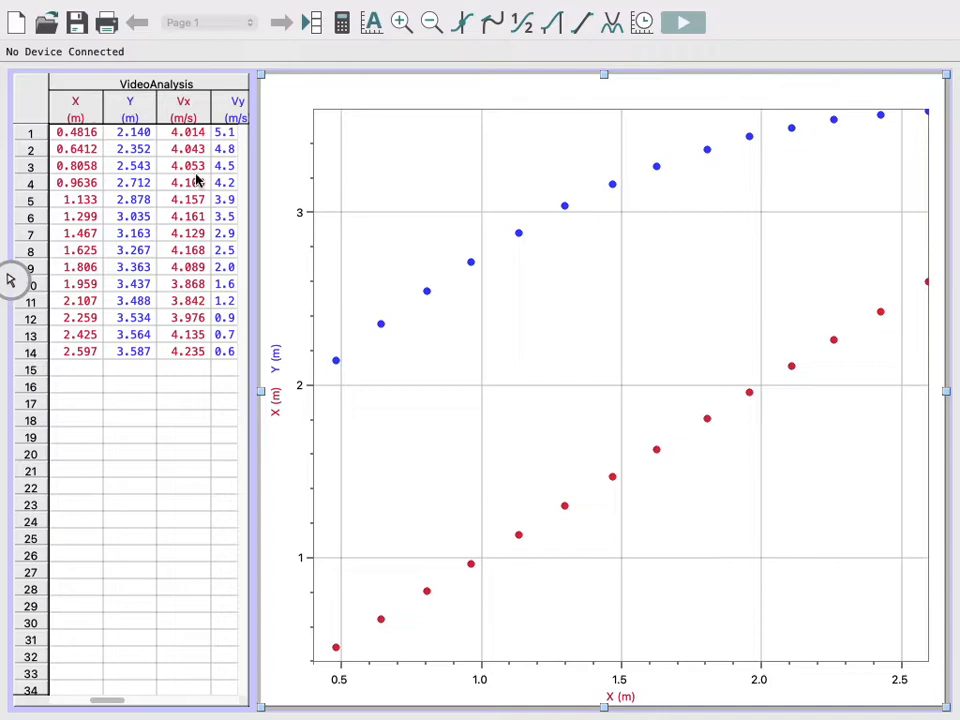
click(276, 370)
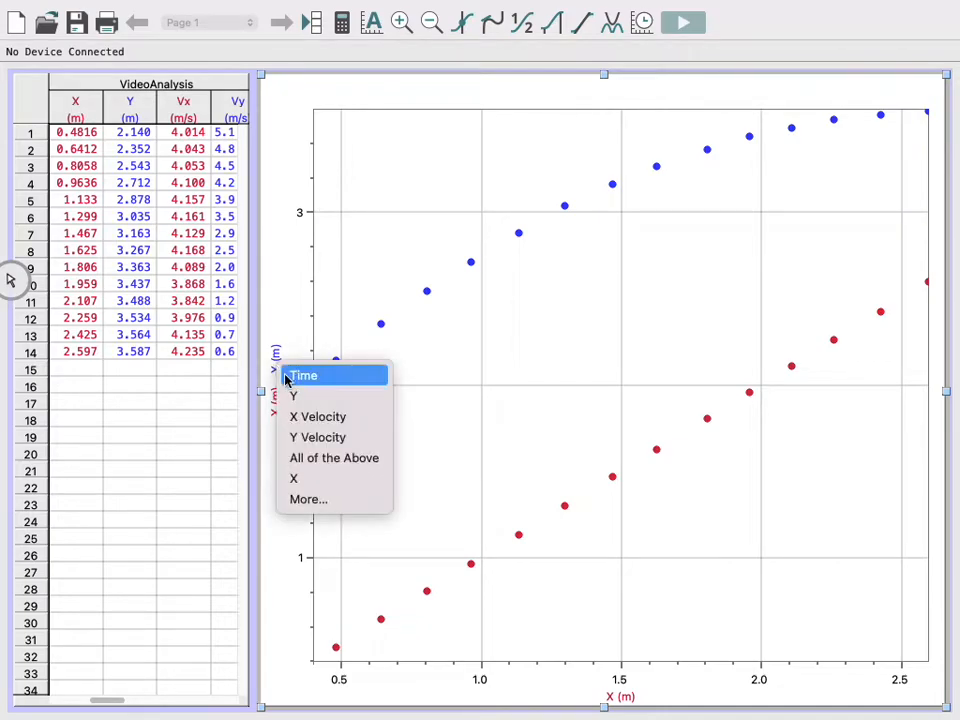
click(294, 397)
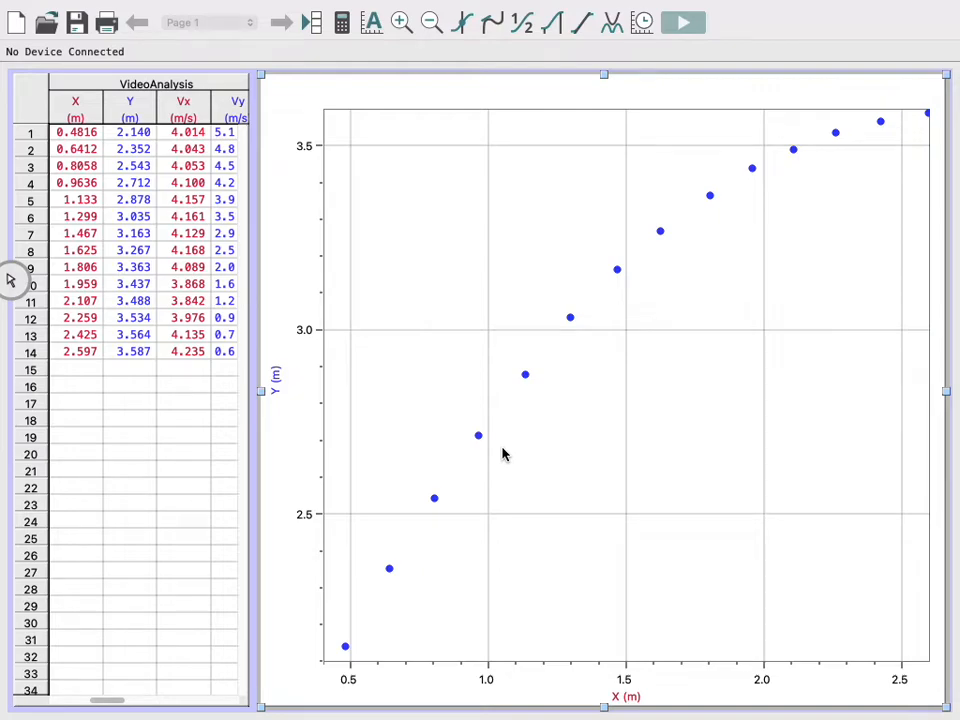
- Fit the quadratic A*X^2+BX+C to the plotted points with Curve Fit and move the fit results box up, clear of the curve
click(372, 11)
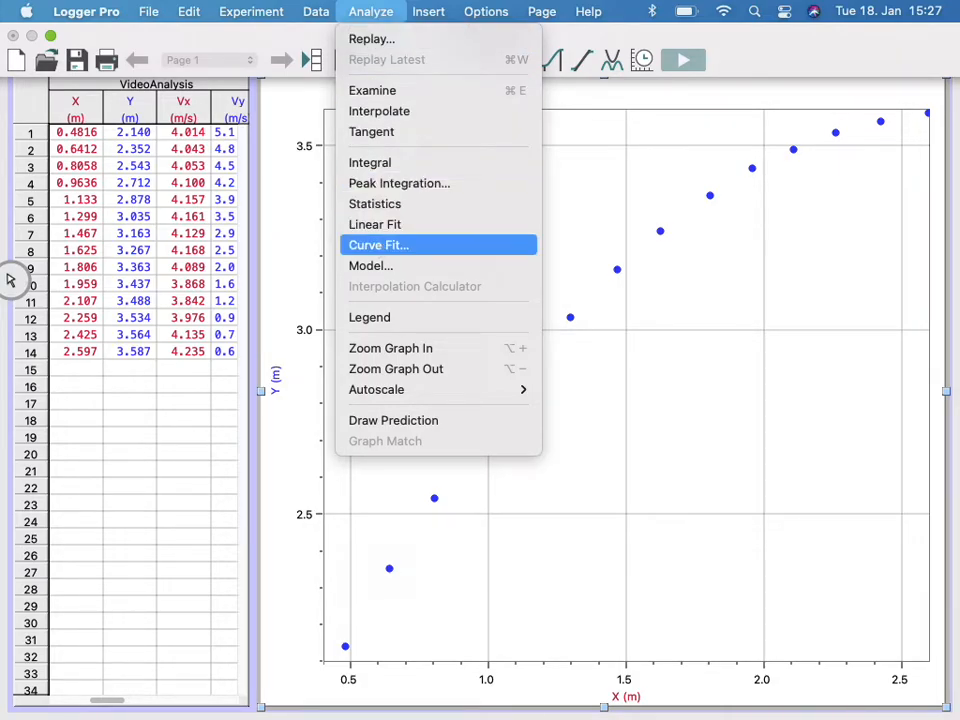
click(381, 250)
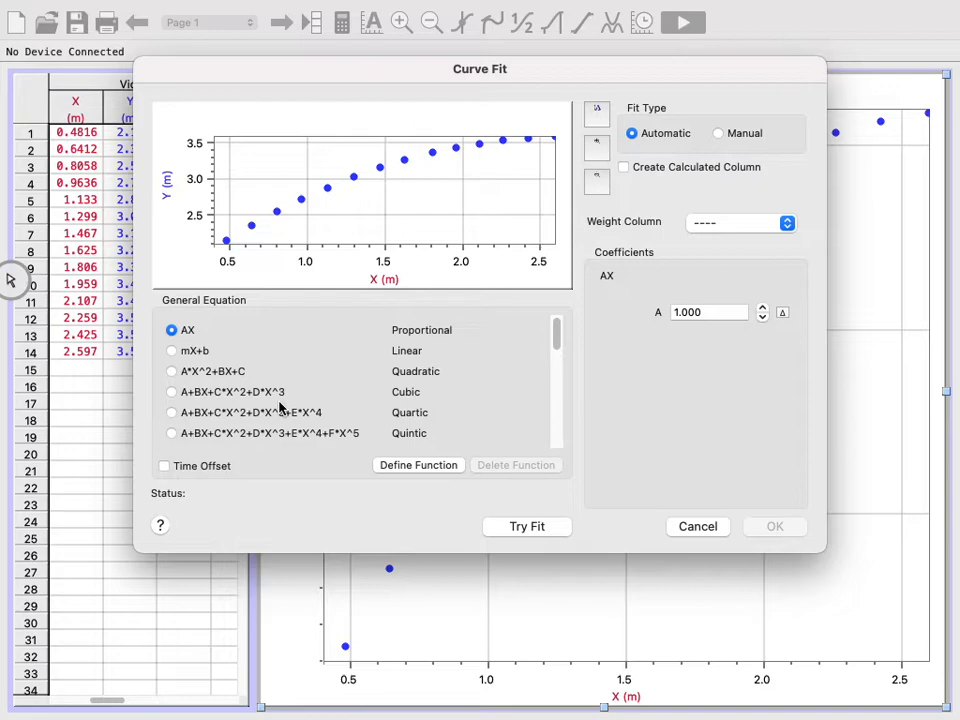
click(172, 372)
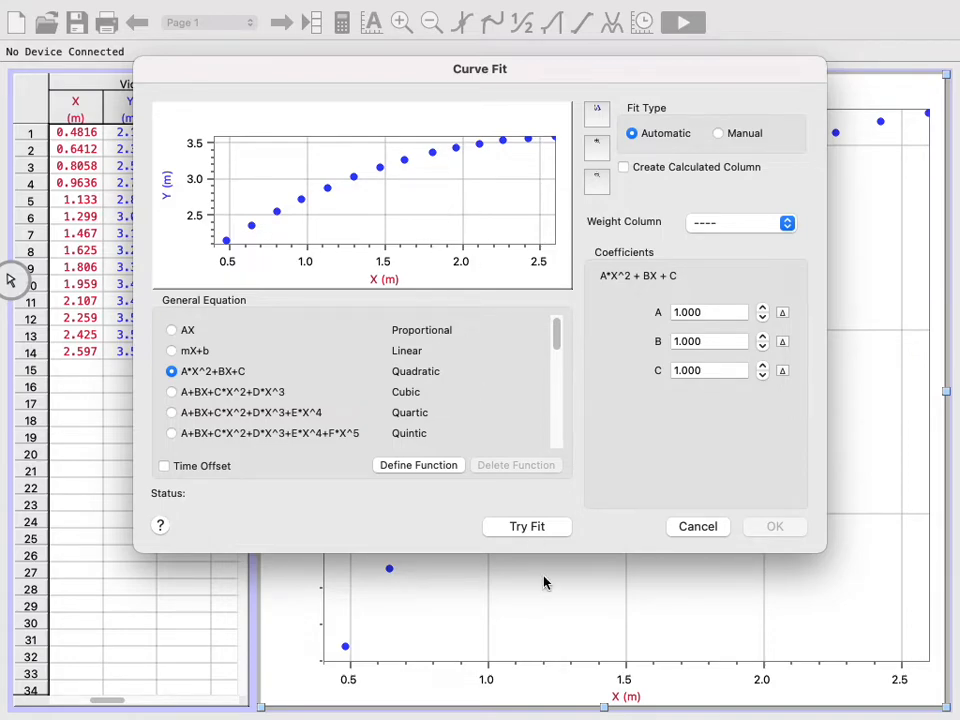
click(527, 527)
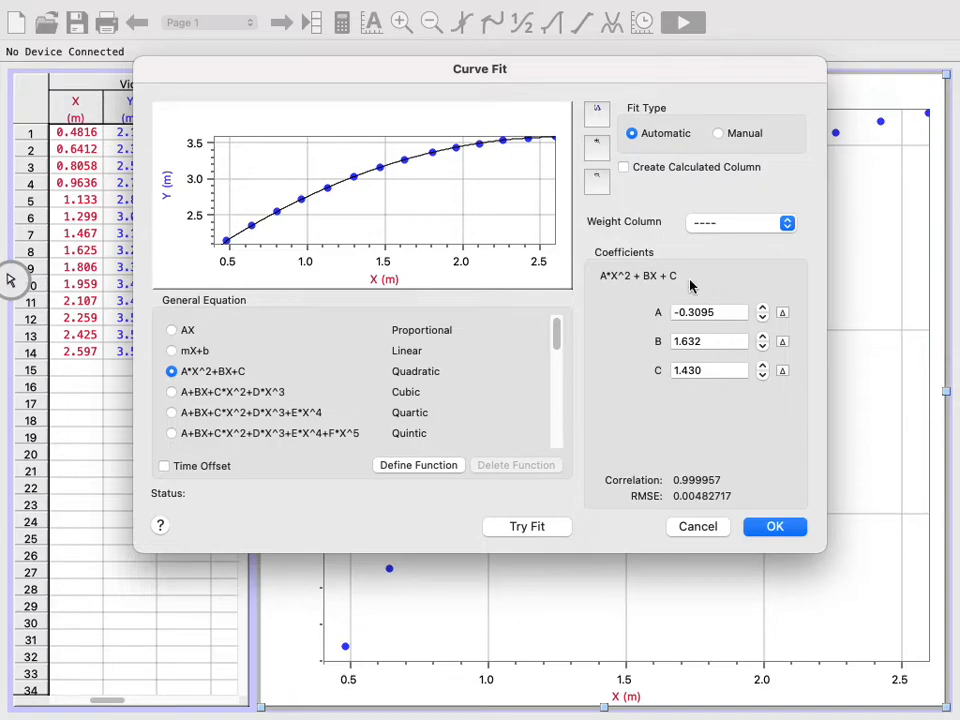
click(779, 531)
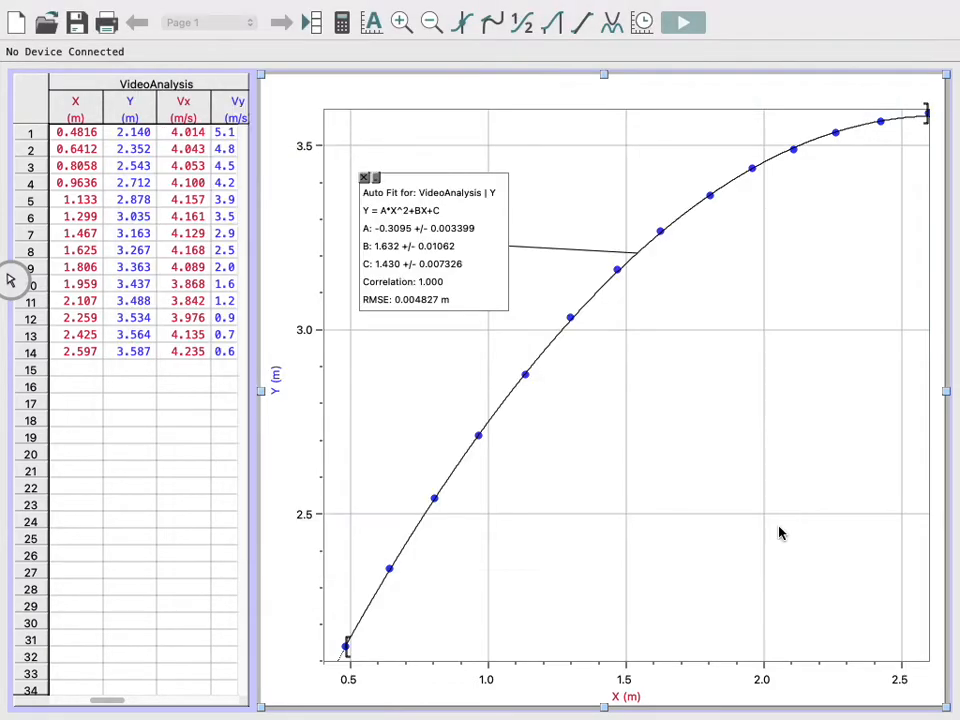
mouse_move(476, 242)
mouse_down()
mouse_move(536, 198)
mouse_move(520, 196)
mouse_up()
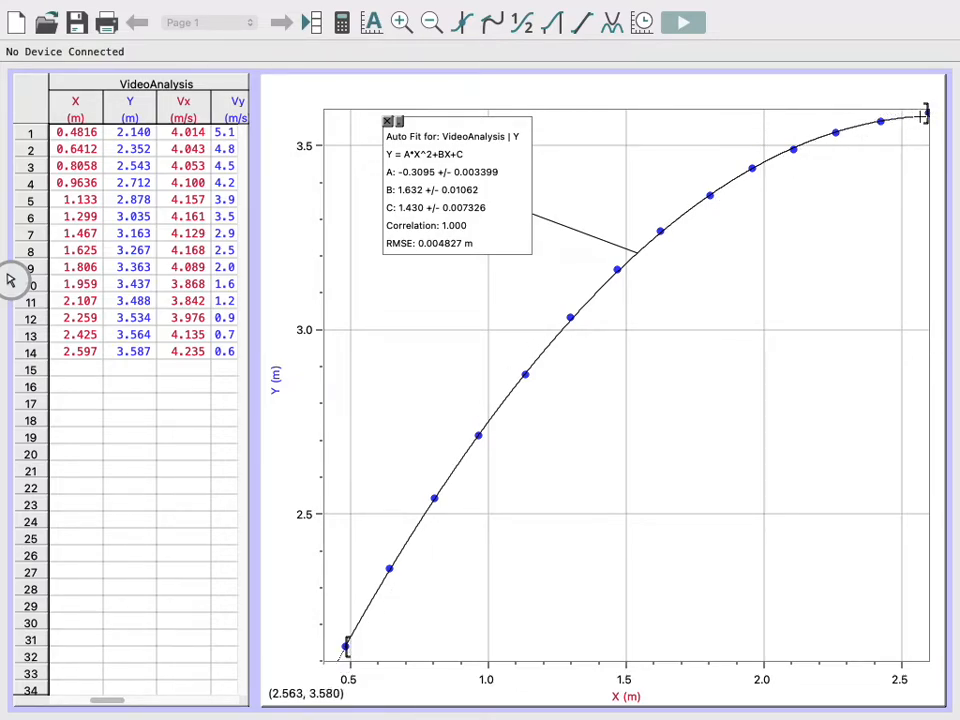
- Leave full screen, switch to the Word worksheet on modelling basketball throws and read the questions on its last page
mouse_move(395, 6)
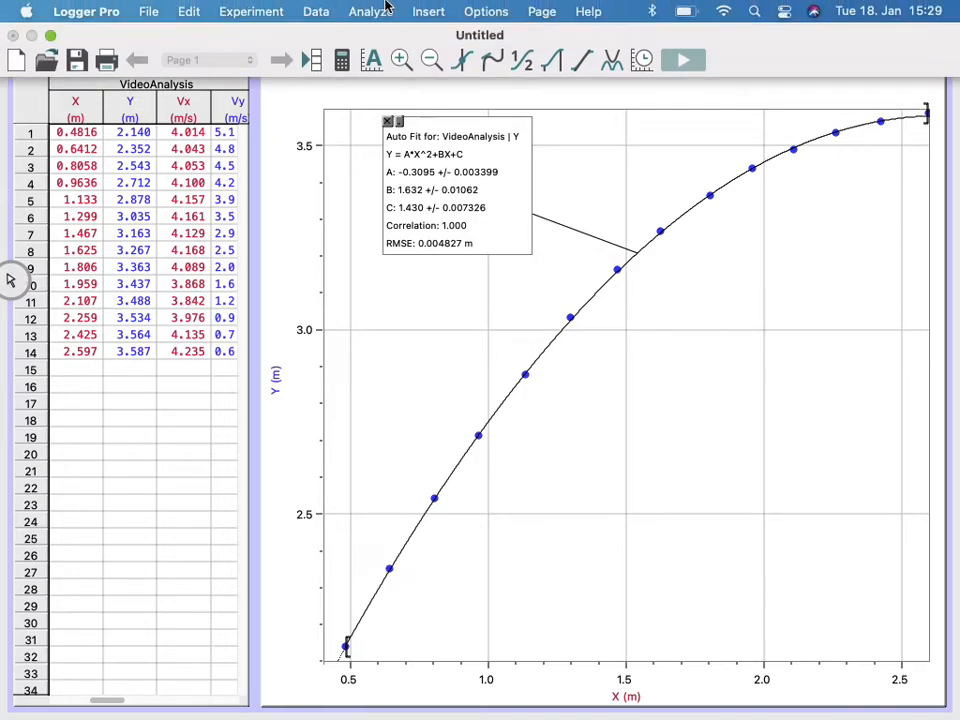
click(52, 37)
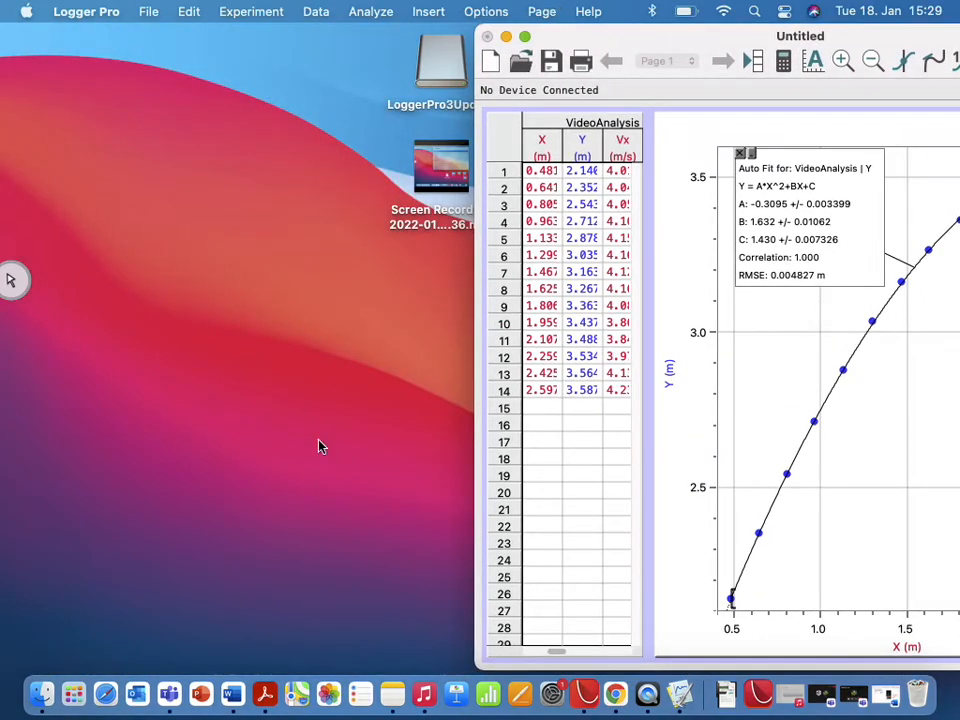
click(233, 693)
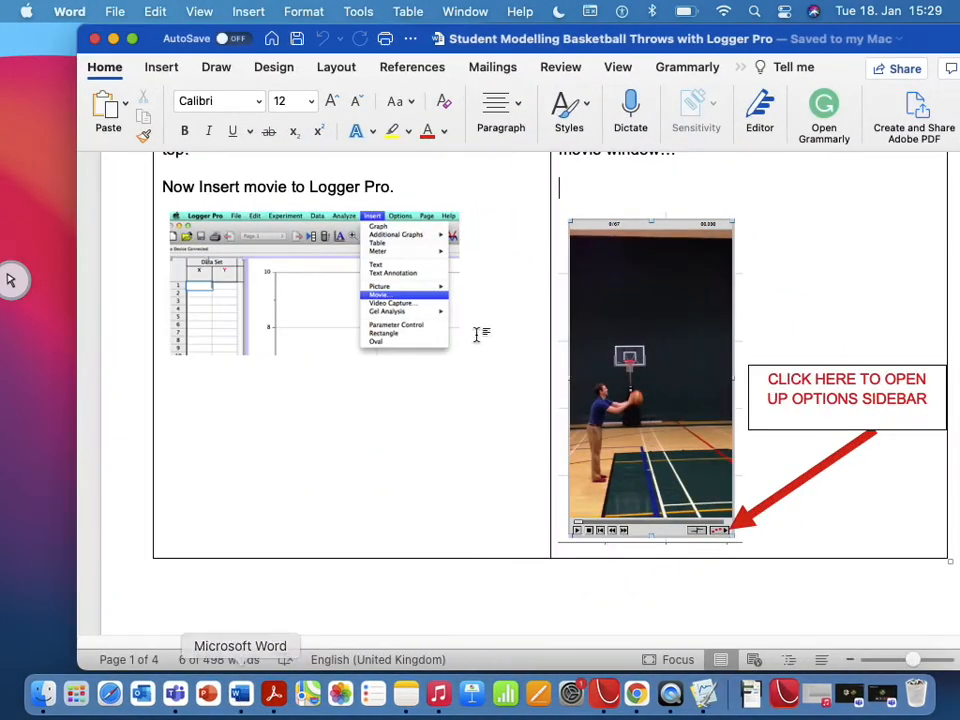
scroll(481, 331, down, 5)
scroll(481, 331, down, 15)
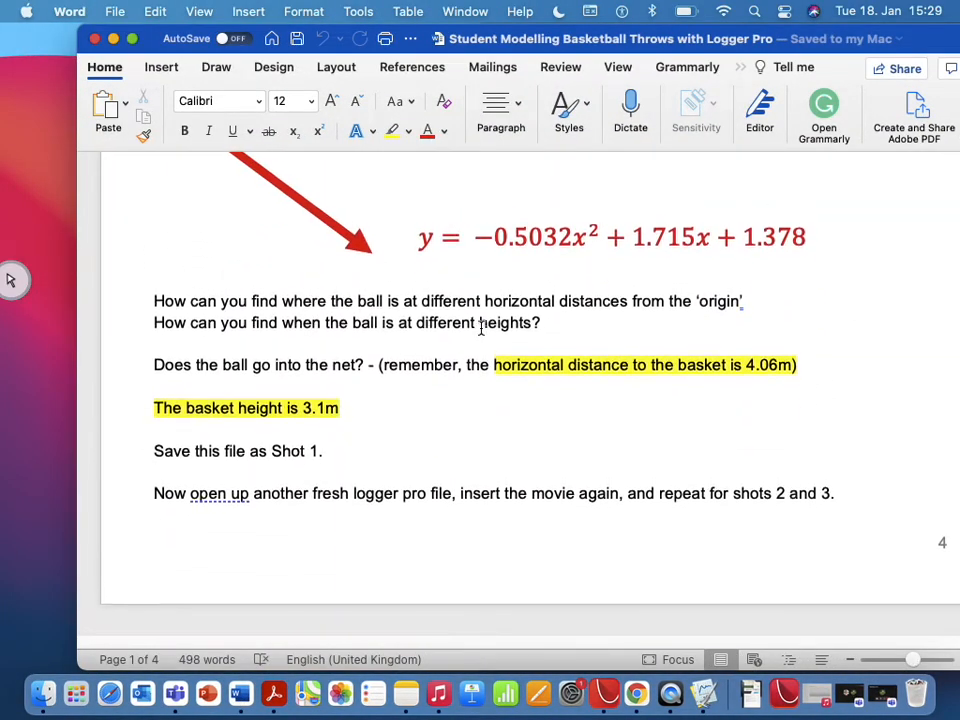
scroll(481, 329, up, 1)
scroll(480, 334, down, 1)
scroll(480, 335, up, 1)
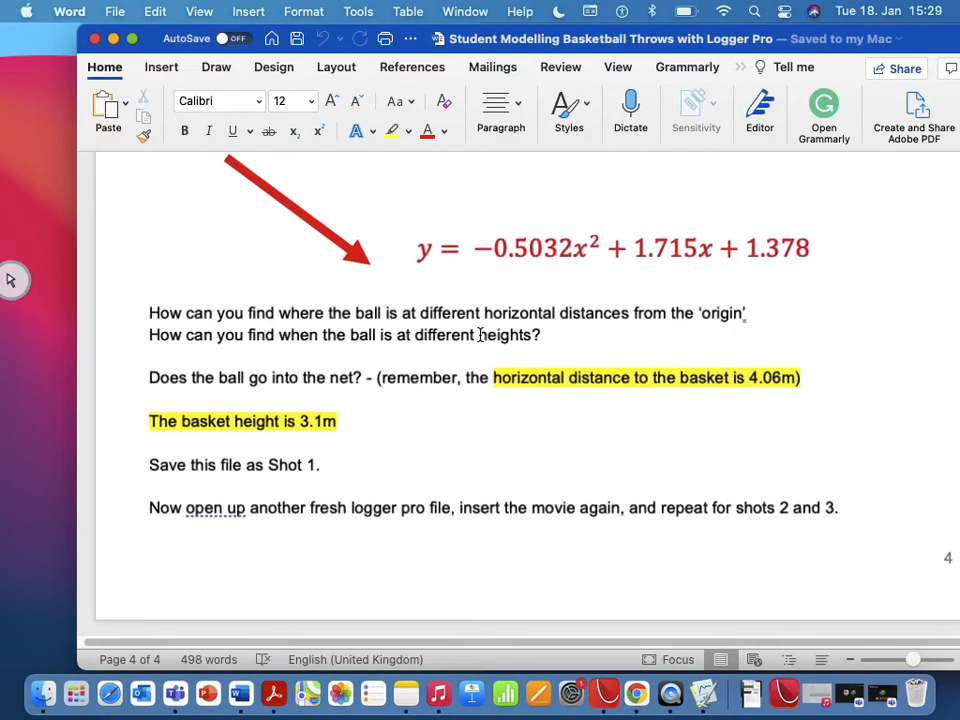
scroll(481, 335, down, 1)
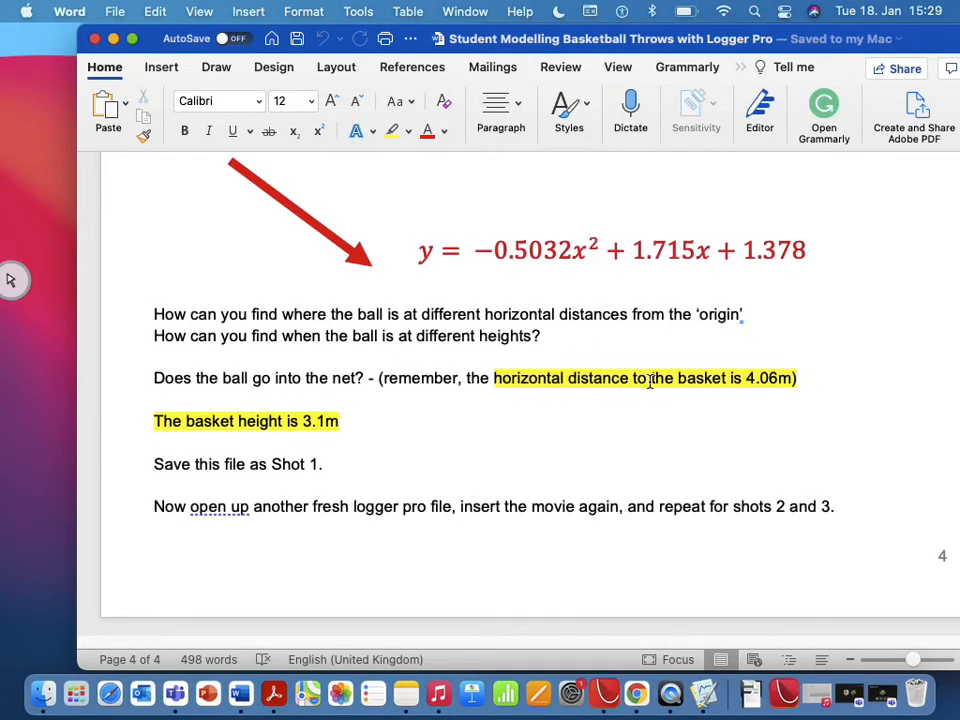
- Select the basket's horizontal distance and the basket height sentence in the worksheet to point them out
drag(744, 378, 789, 378)
click(748, 378)
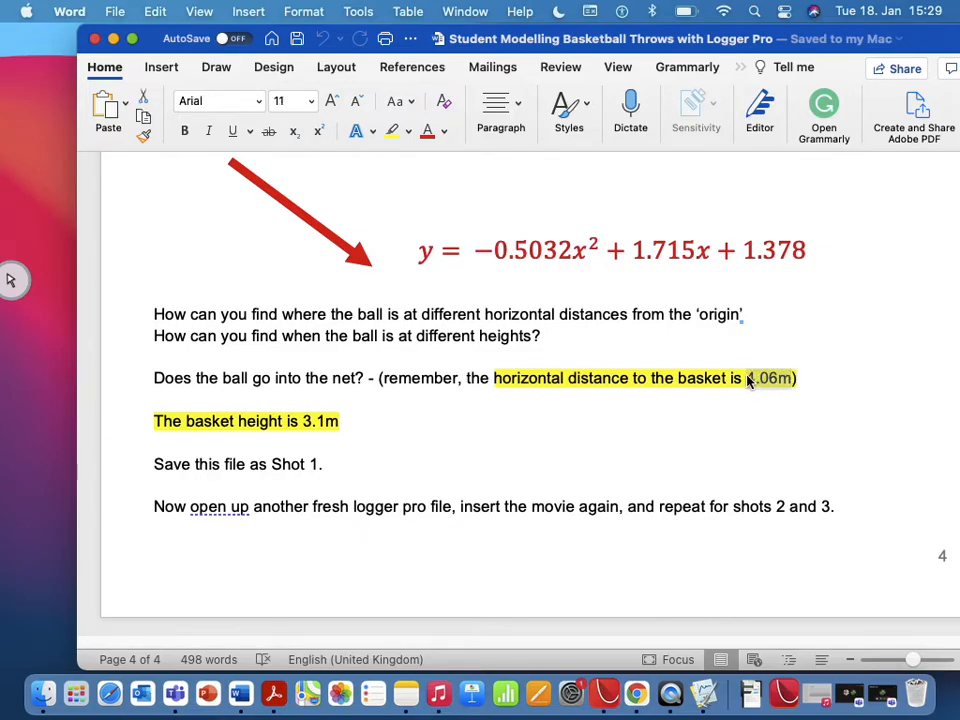
drag(748, 377, 780, 378)
drag(157, 423, 342, 421)
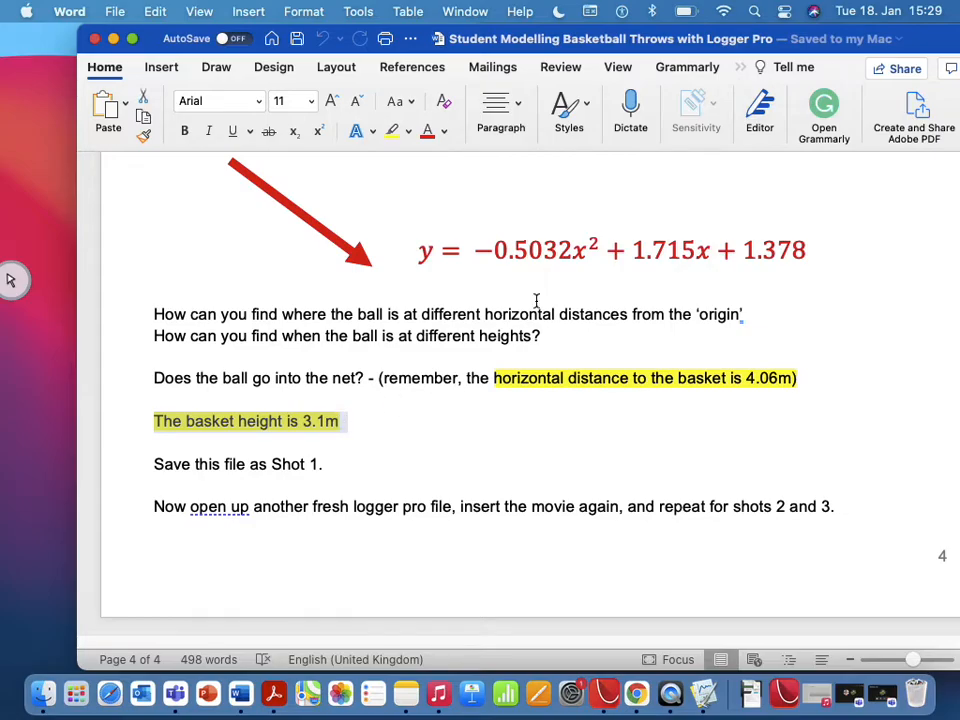
- Look back through the worksheet's curve fitting and axis instructions, and minimise the document
scroll(532, 350, up, 3)
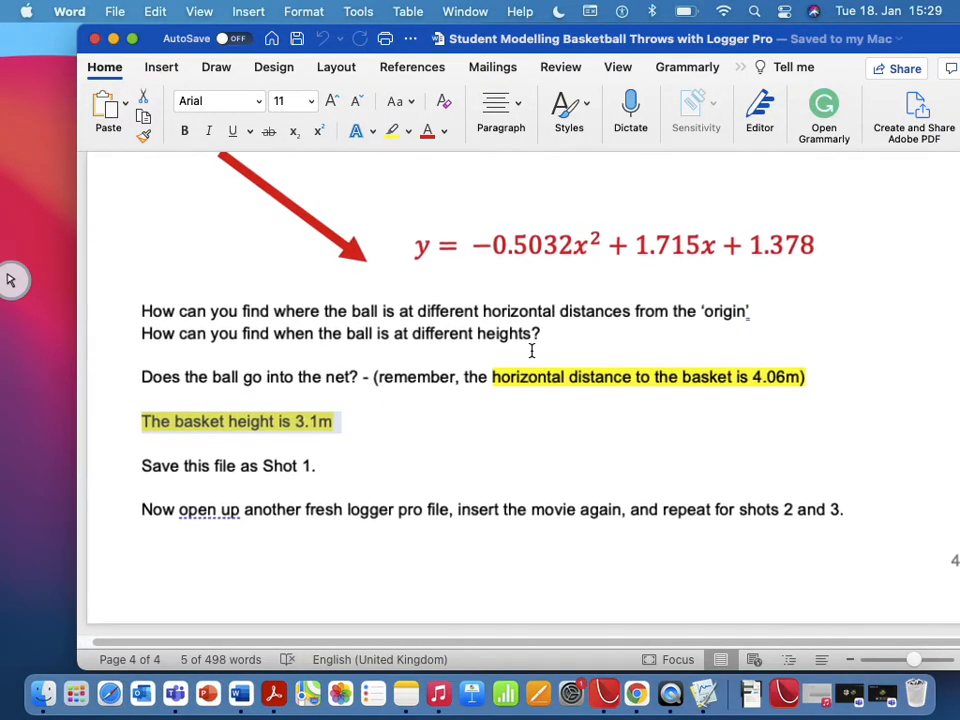
scroll(532, 350, down, 3)
scroll(532, 350, up, 10)
scroll(532, 350, left, 3)
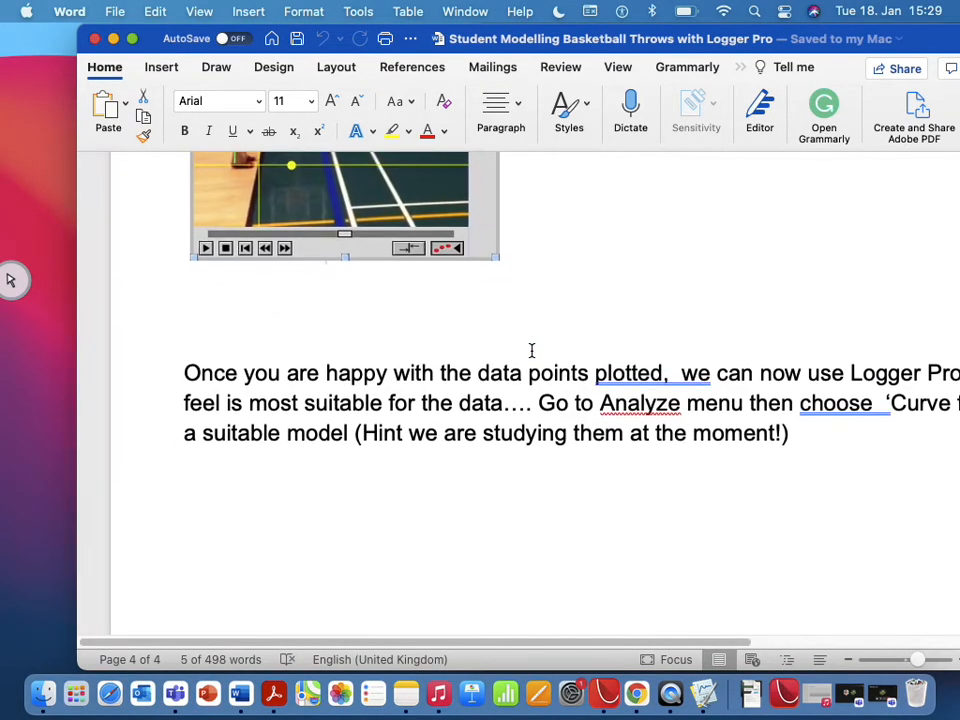
scroll(532, 350, down, 10)
scroll(532, 350, right, 2)
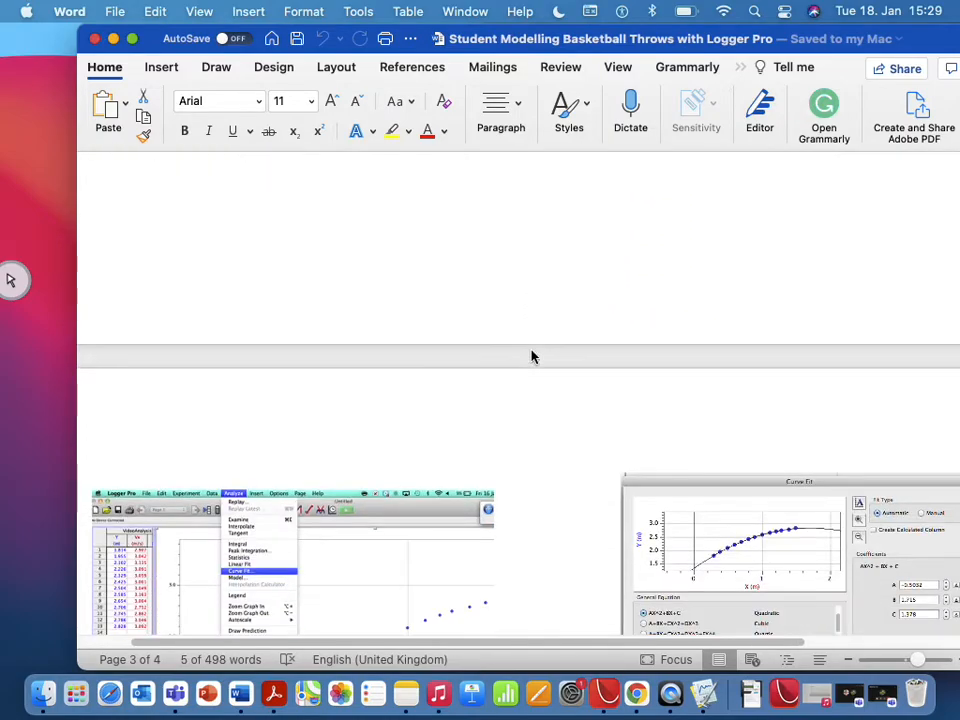
scroll(532, 350, up, 10)
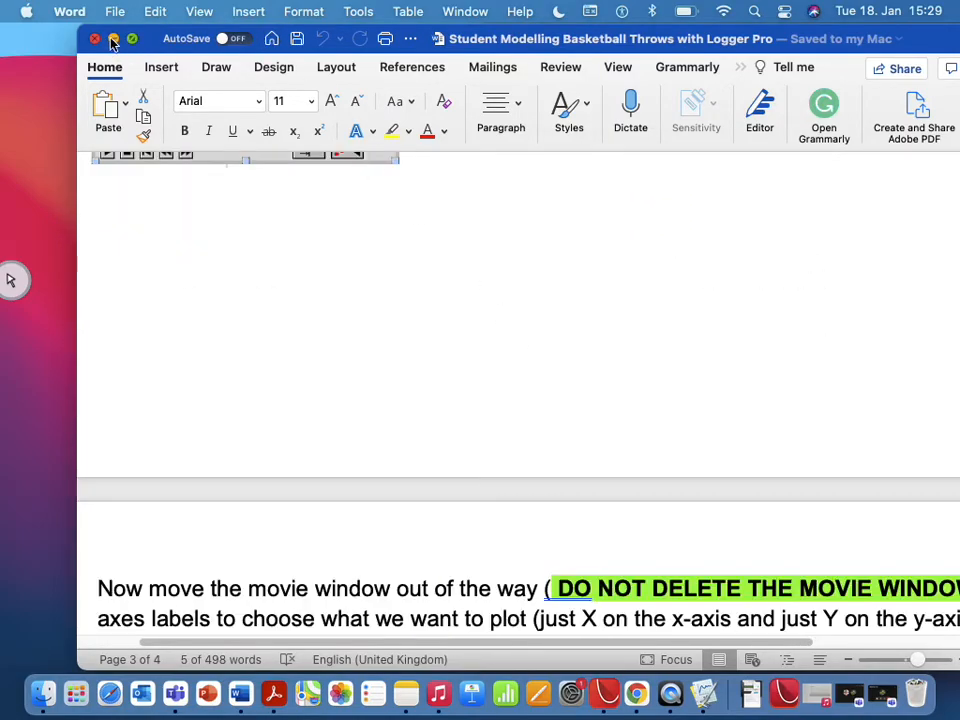
click(114, 39)
- Bring the Logger Pro window fully into view and save the file as Shot 1 in the Grade 9 folder, allowing Desktop access
drag(551, 39, 136, 10)
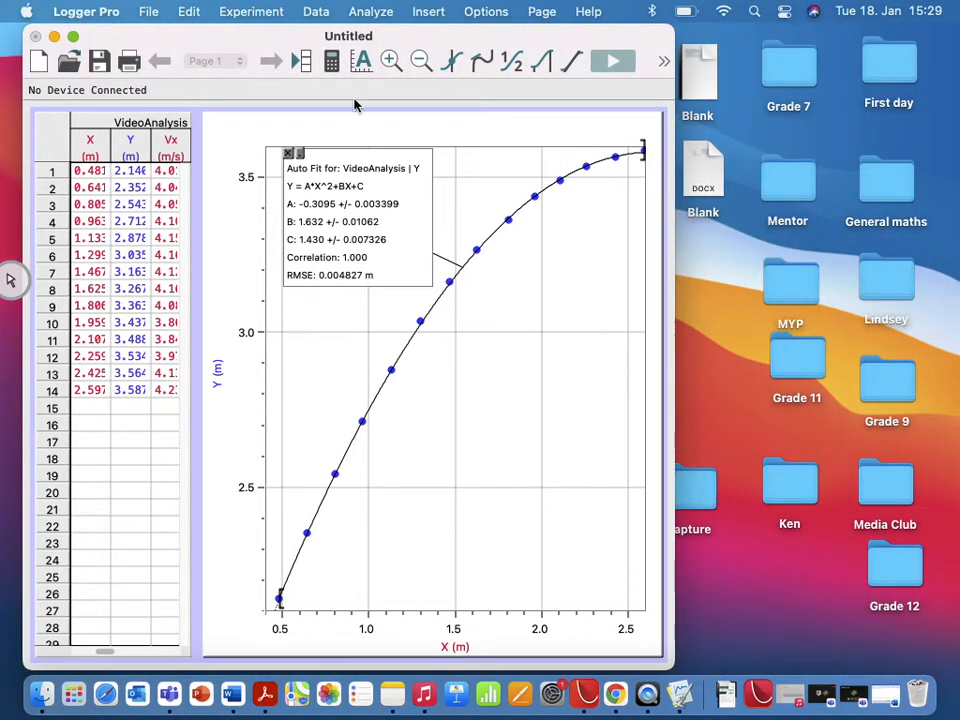
click(155, 16)
click(194, 138)
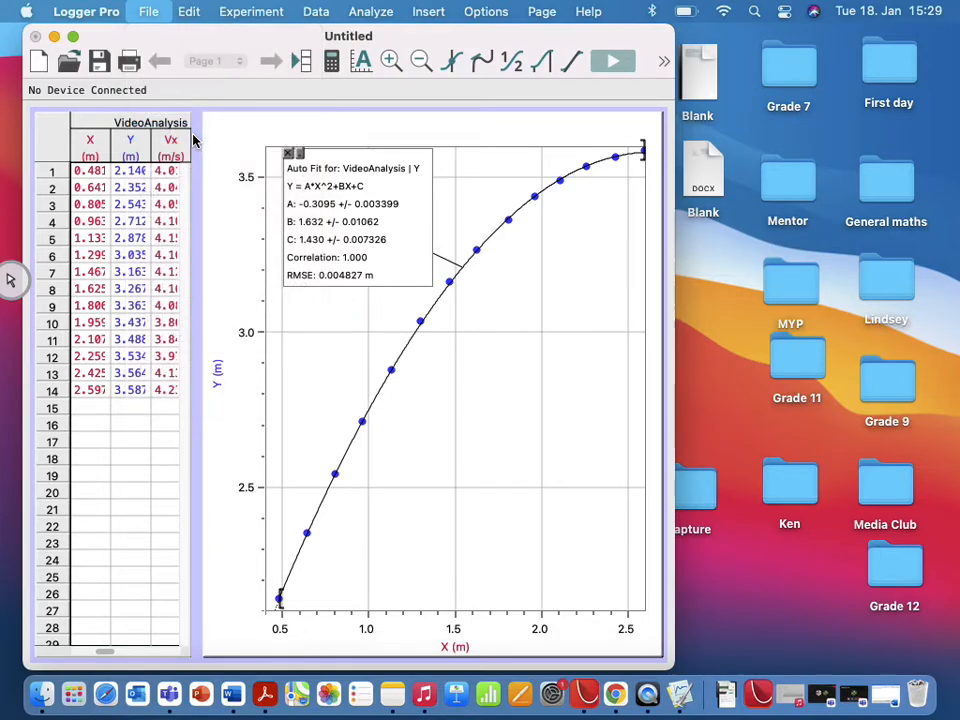
click(482, 261)
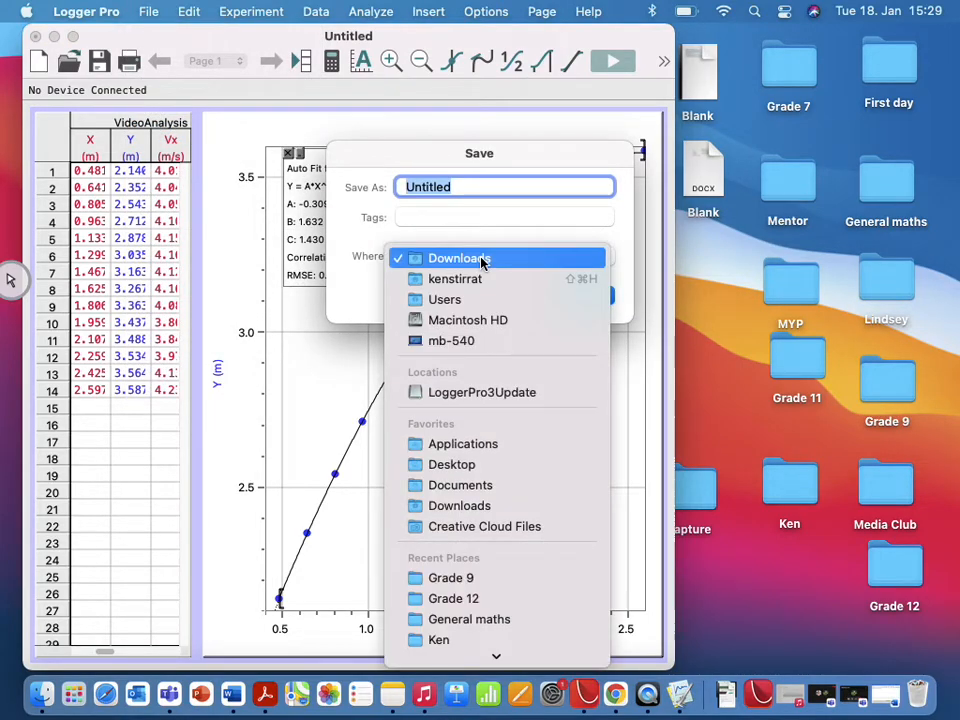
scroll(474, 494, down, 1)
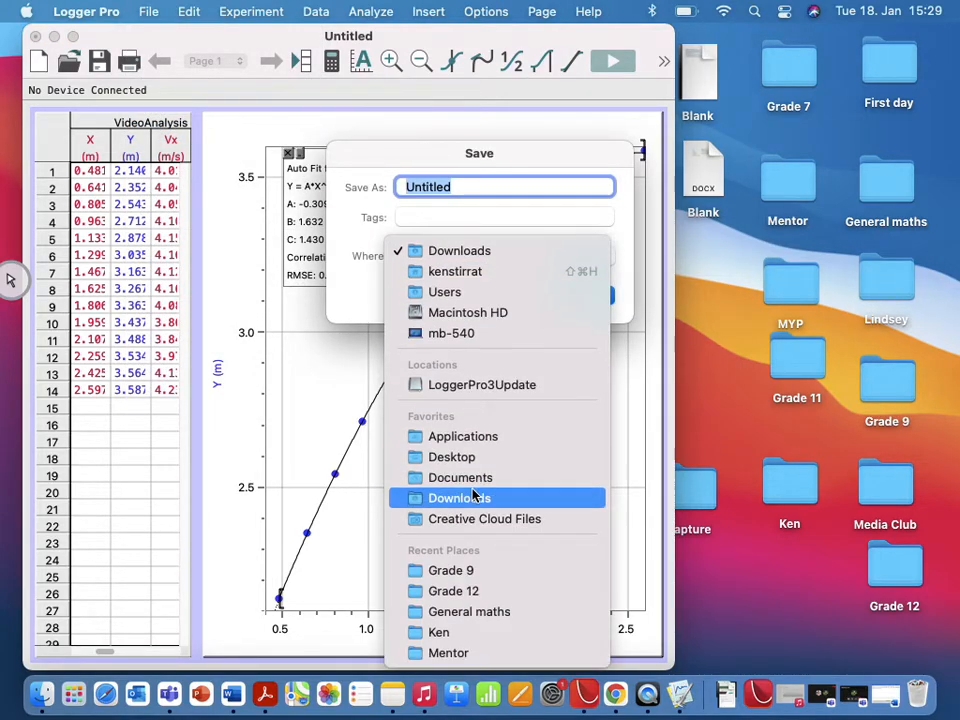
click(473, 571)
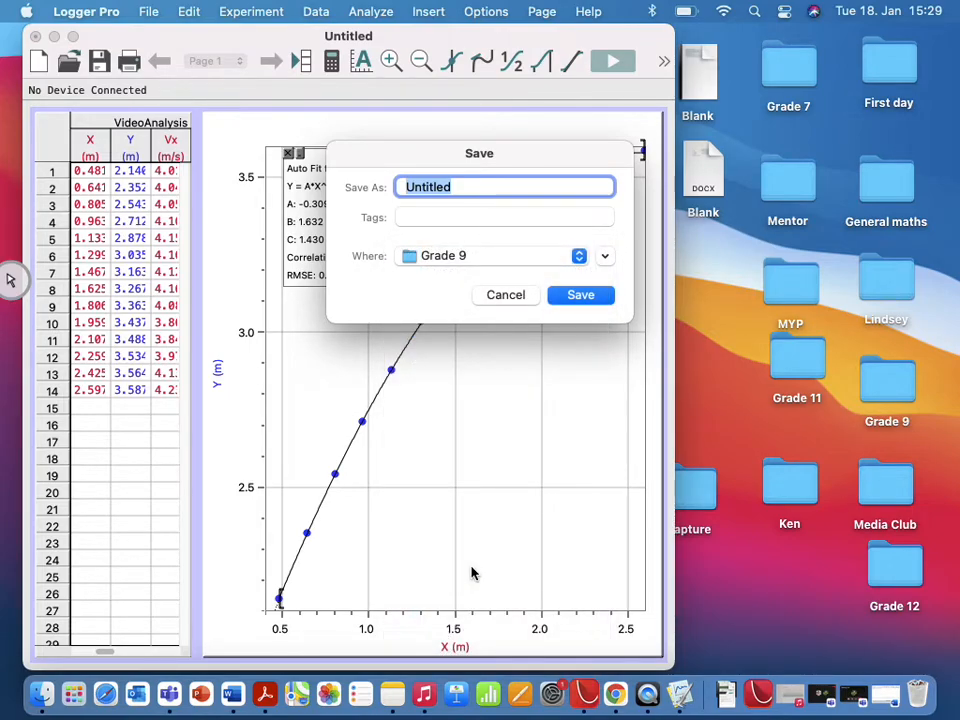
text(Shot 1)
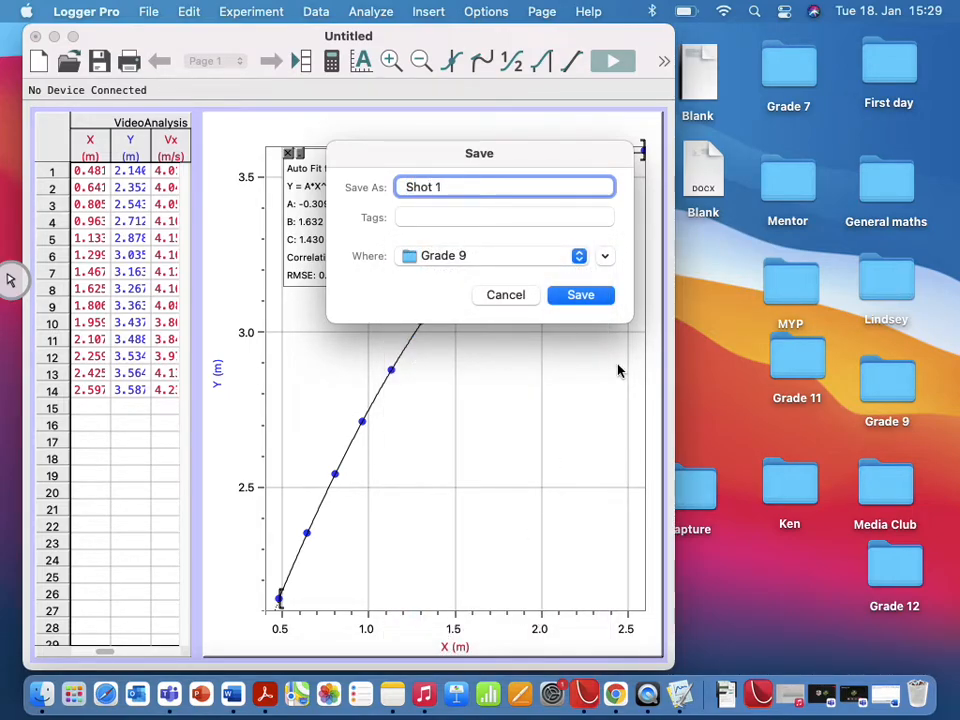
click(578, 295)
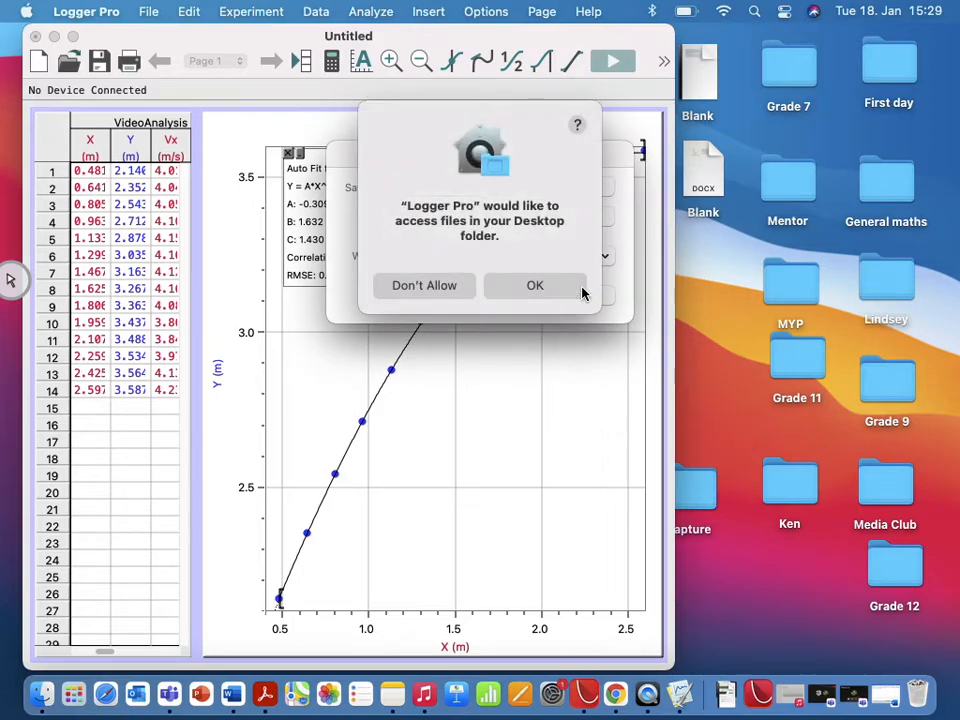
click(544, 294)
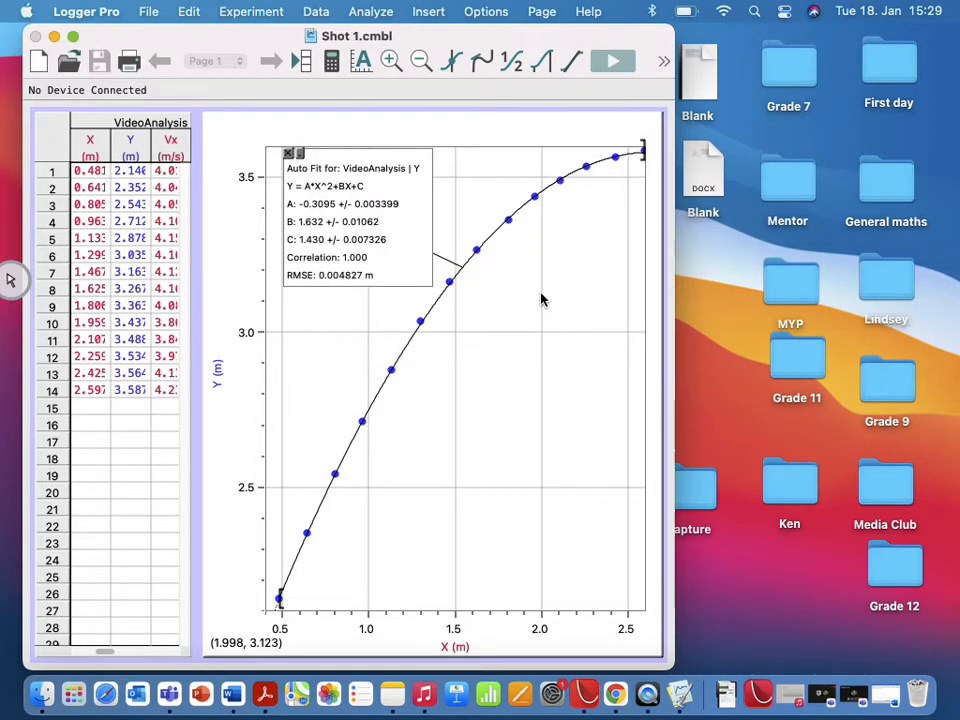
- Create a new blank Logger Pro file and widen its window across the screen
click(140, 12)
click(148, 37)
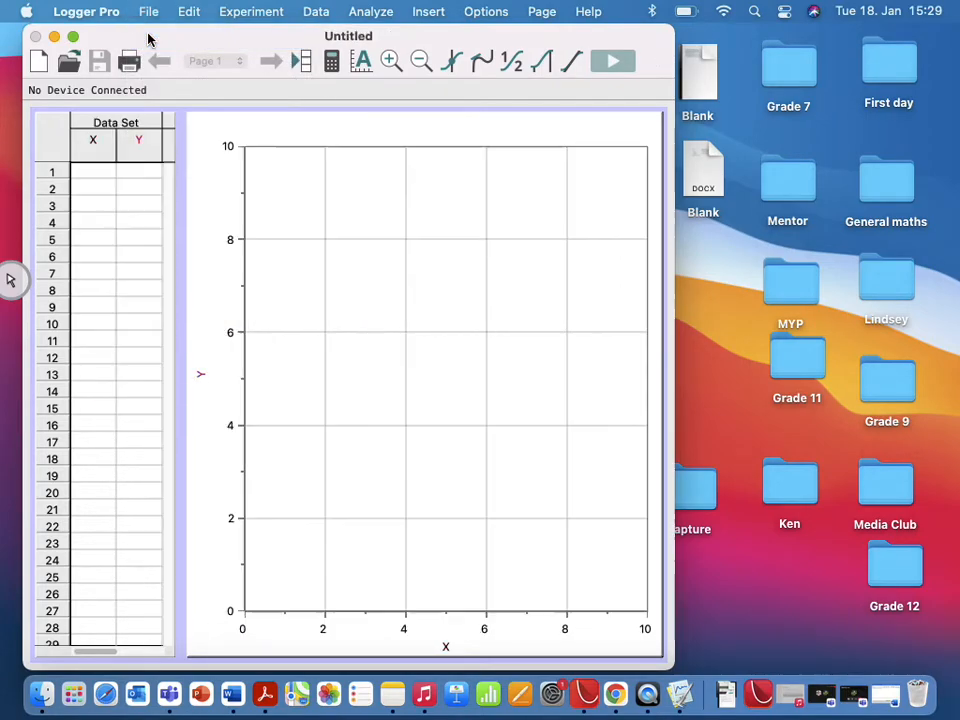
drag(670, 31, 943, 31)
mouse_move(264, 45)
mouse_down()
mouse_move(222, 27)
mouse_move(257, 26)
mouse_up()
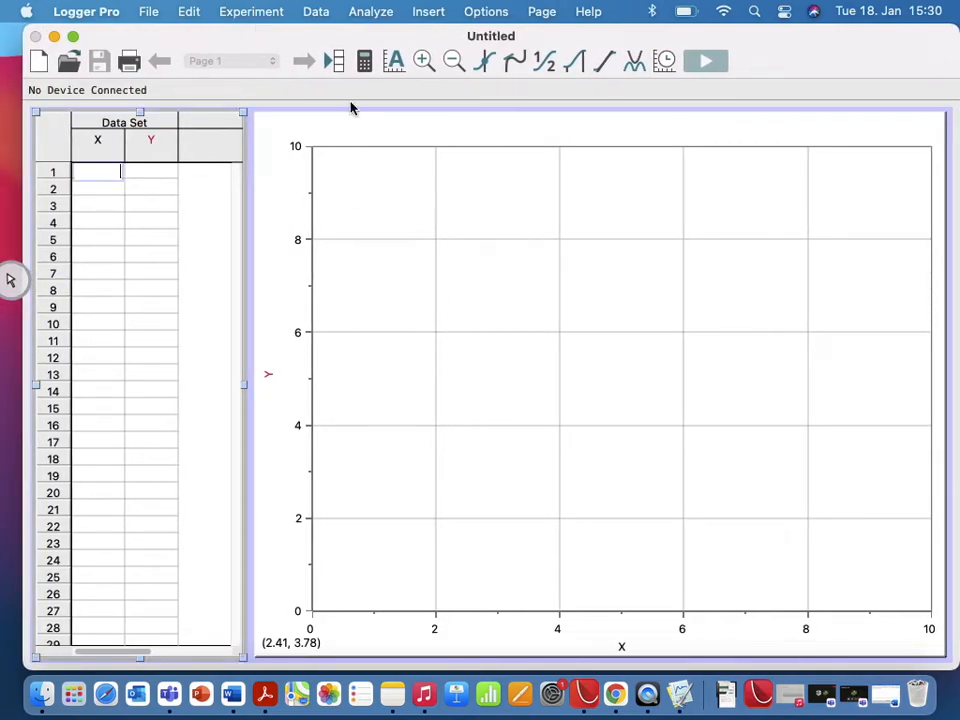
- Insert the basketball shots movie from the home folder's Downloads and move it up and across the page so its controls are clear
click(430, 11)
click(462, 205)
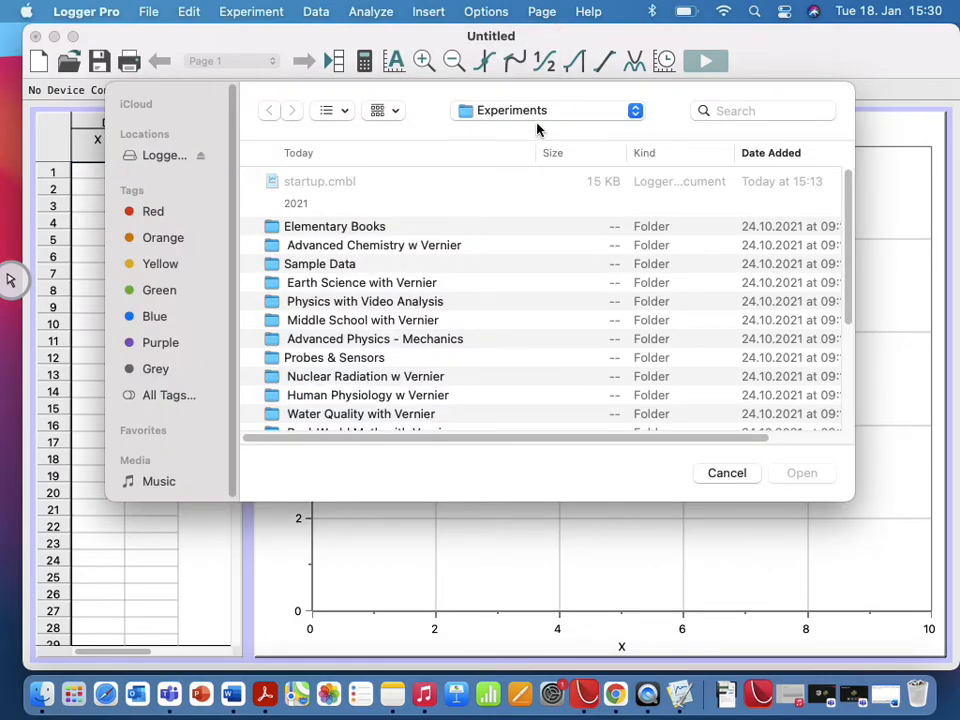
click(564, 112)
click(526, 194)
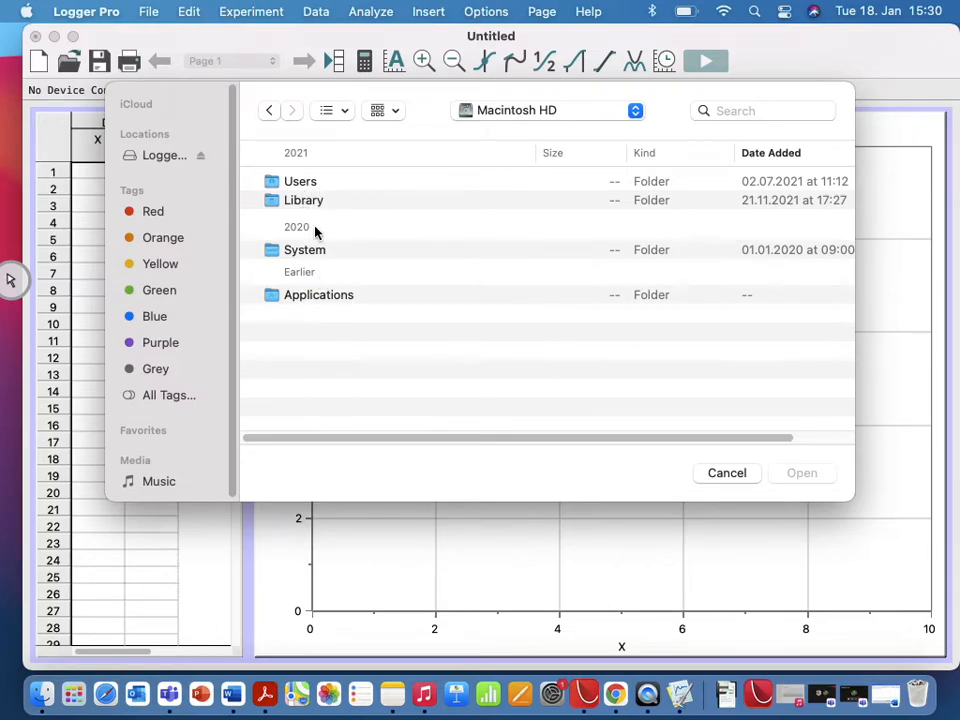
double_click(311, 184)
double_click(313, 221)
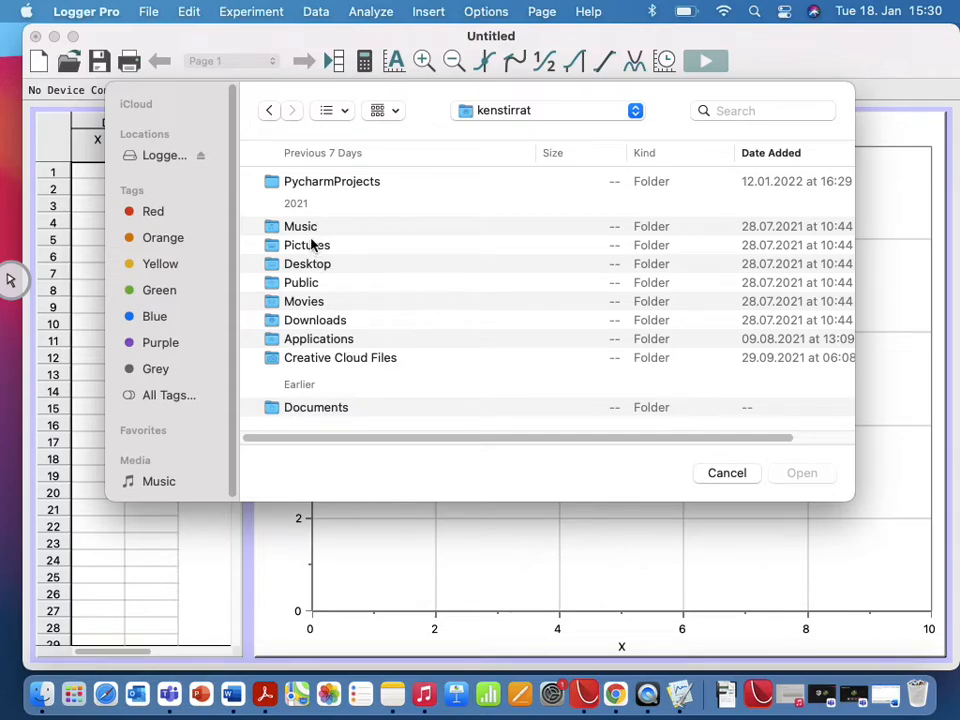
double_click(322, 320)
double_click(328, 288)
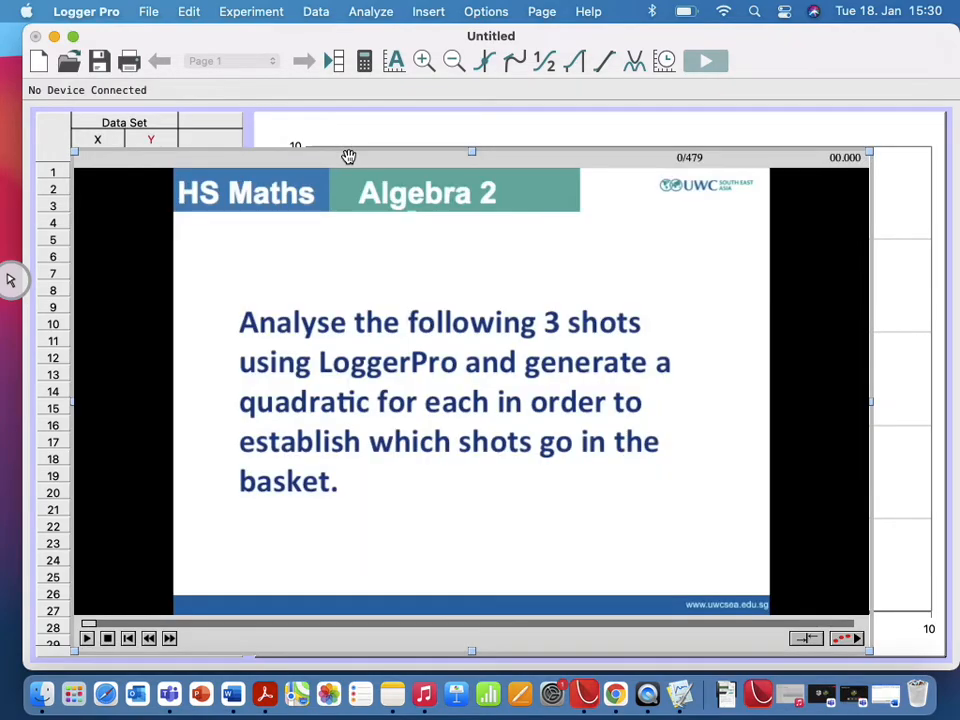
drag(347, 157, 418, 54)
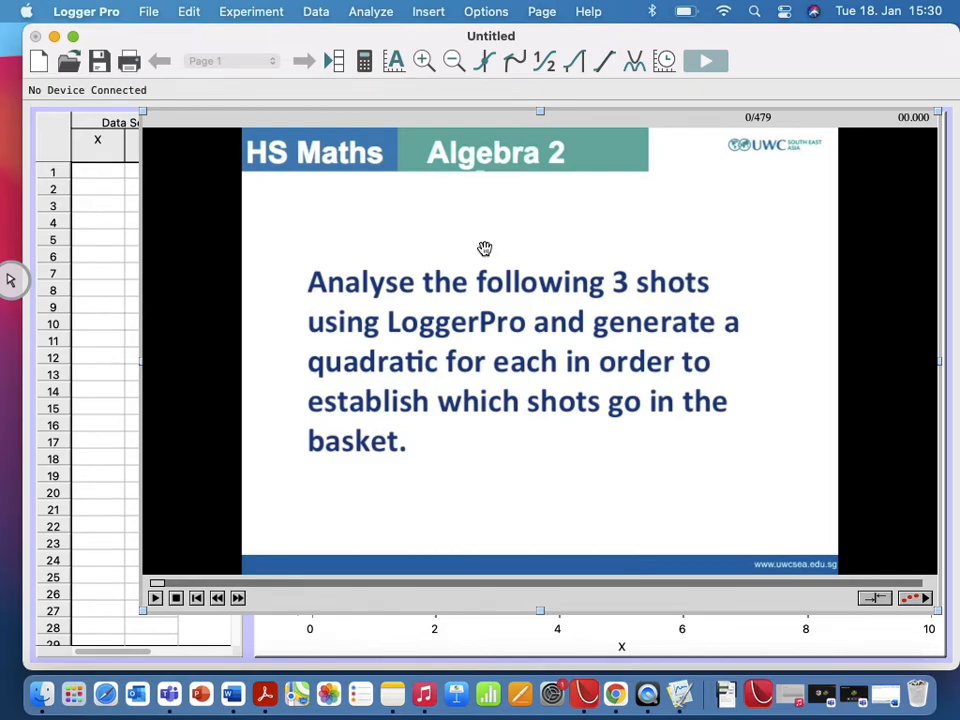
- Play the movie to the Shot 2 title, stop it, and advance to frame 297, where the player holds the ball
click(155, 598)
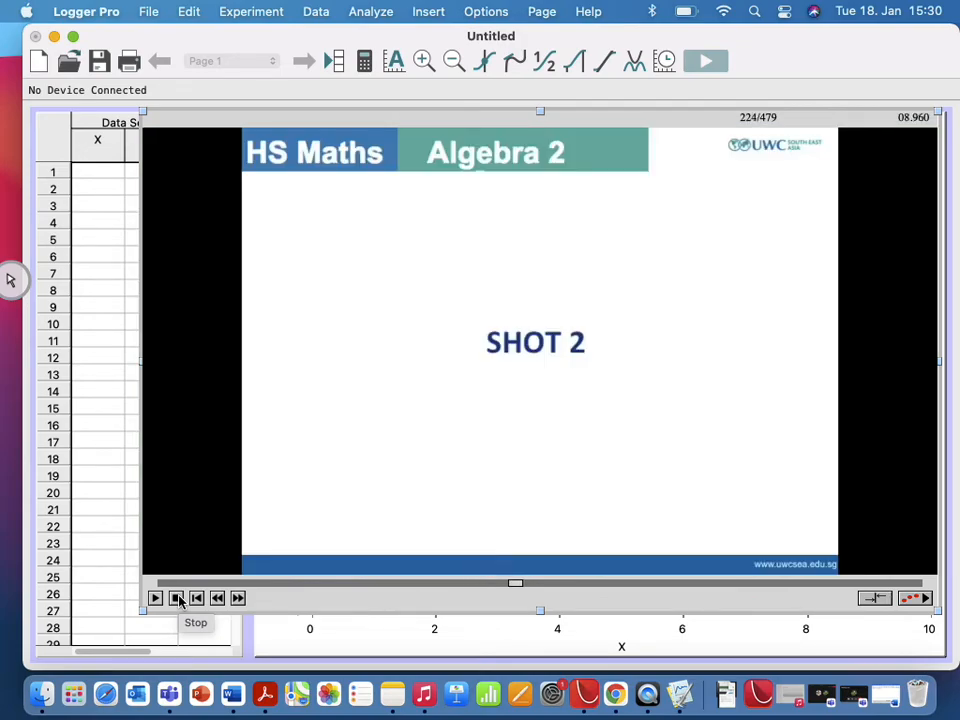
click(177, 598)
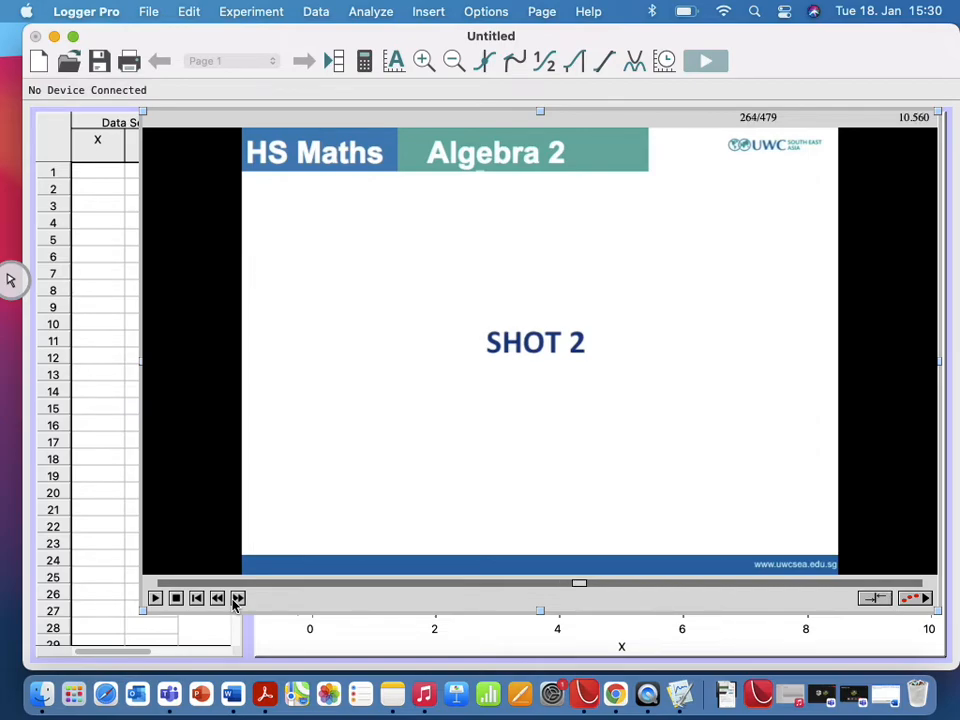
click(237, 598)
click(237, 598)
click(237, 598)
click(237, 598)
click(237, 598)
click(237, 598)
click(237, 598)
click(237, 598)
click(237, 598)
click(237, 598)
click(237, 598)
click(237, 598)
click(237, 598)
click(237, 598)
click(237, 598)
click(237, 598)
click(237, 598)
click(237, 598)
click(237, 598)
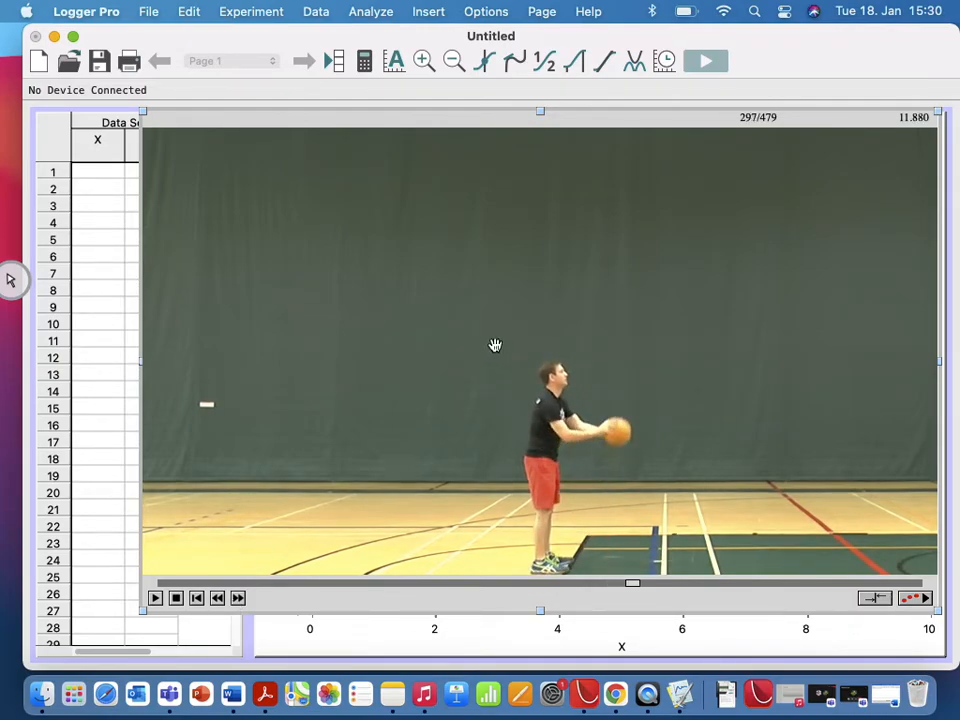
- Reposition the movie, enable video analysis, and set the coordinate origin on the floor at the player's toes
drag(845, 117, 793, 81)
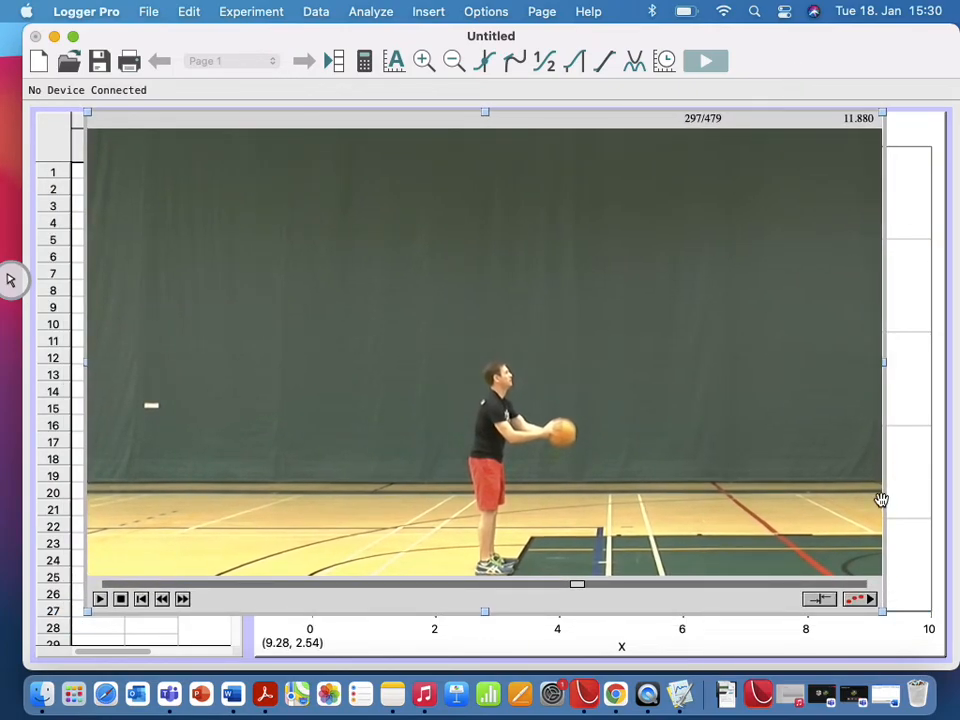
click(858, 599)
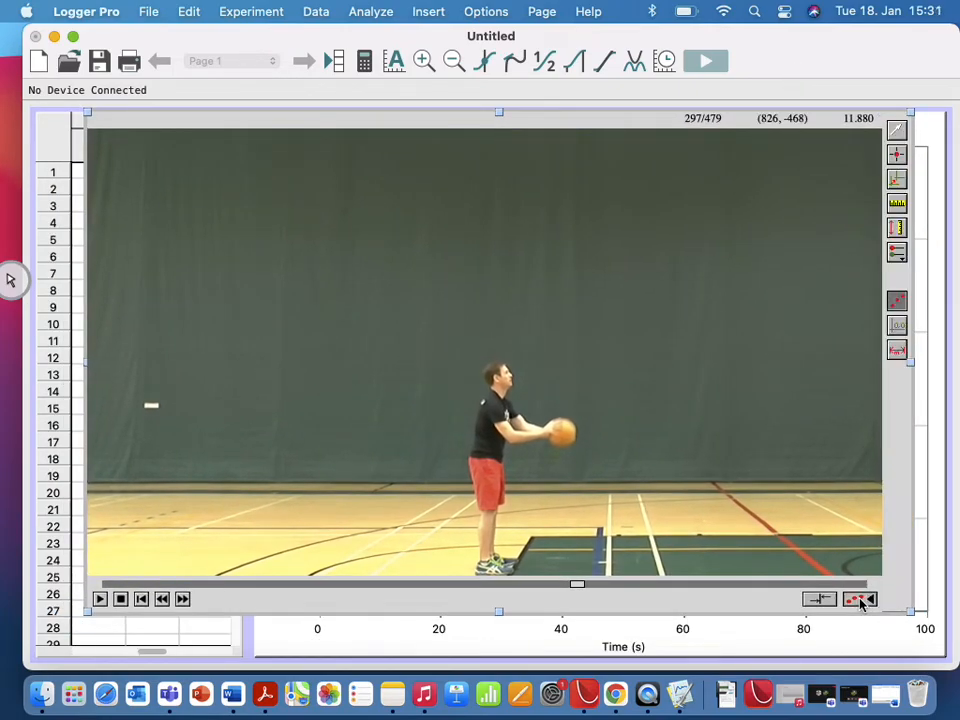
click(897, 180)
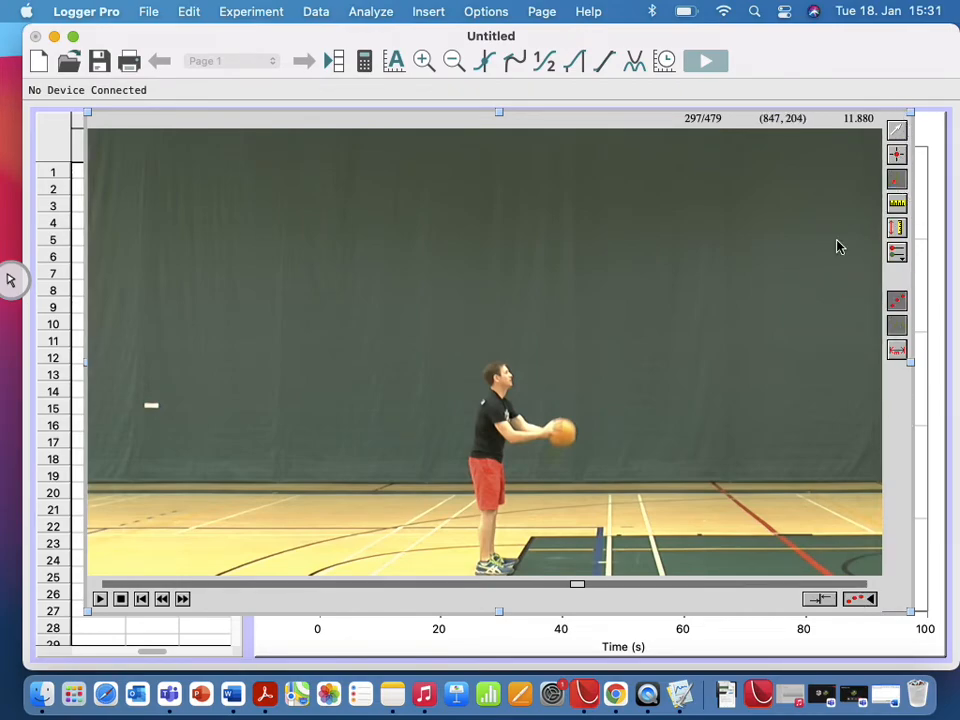
click(508, 570)
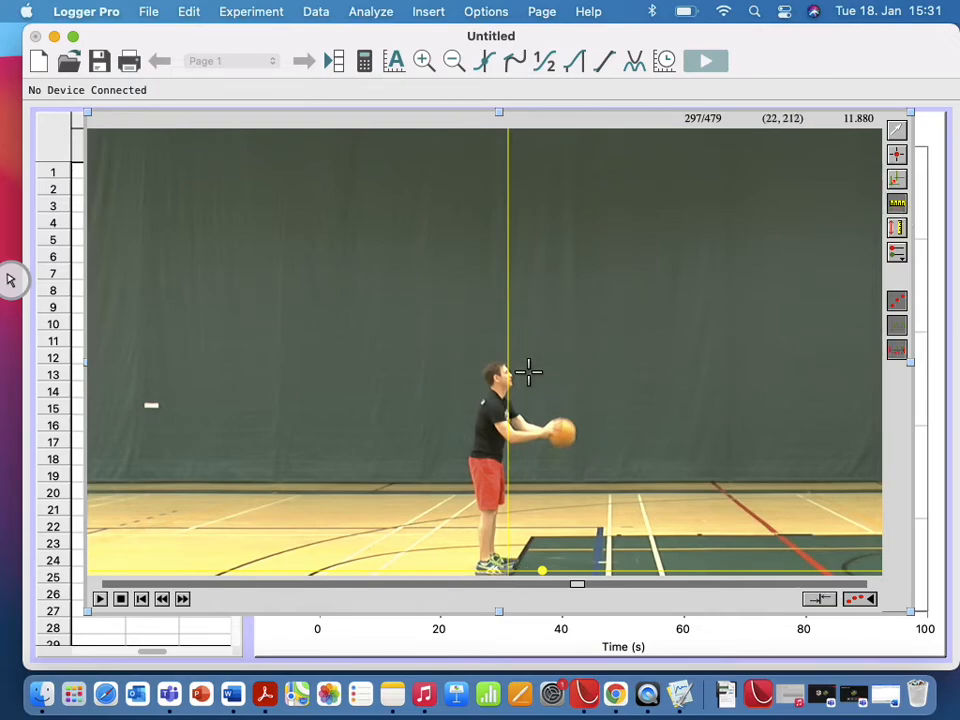
- Set the movie scale along the player's height from head to feet, with a distance of 1.9 m
drag(495, 362, 499, 572)
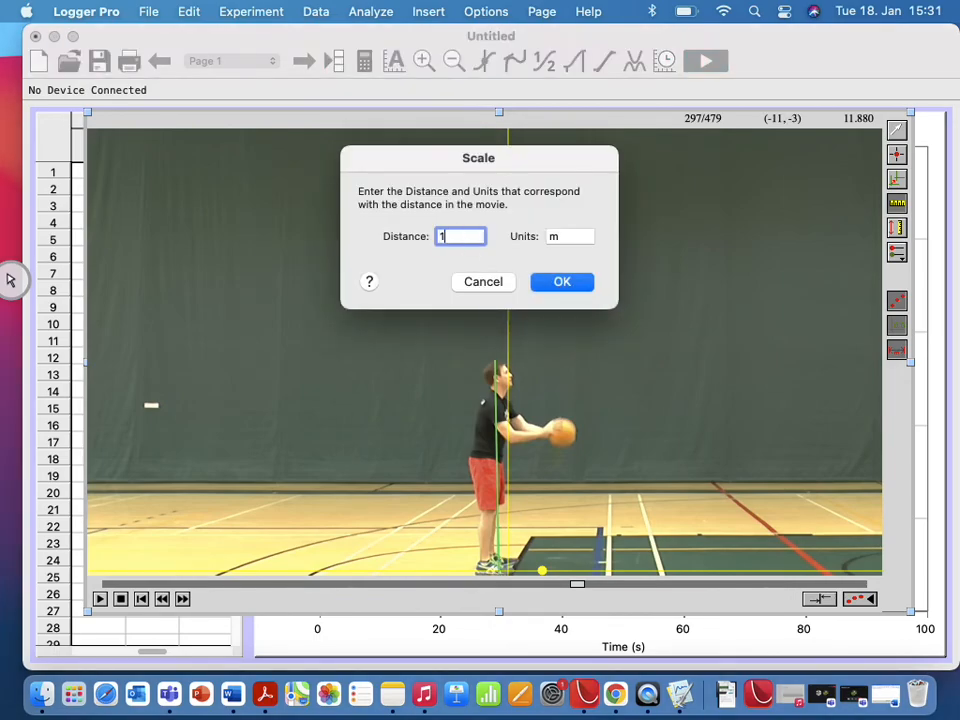
key(BackSpace)
text(.9)
click(564, 282)
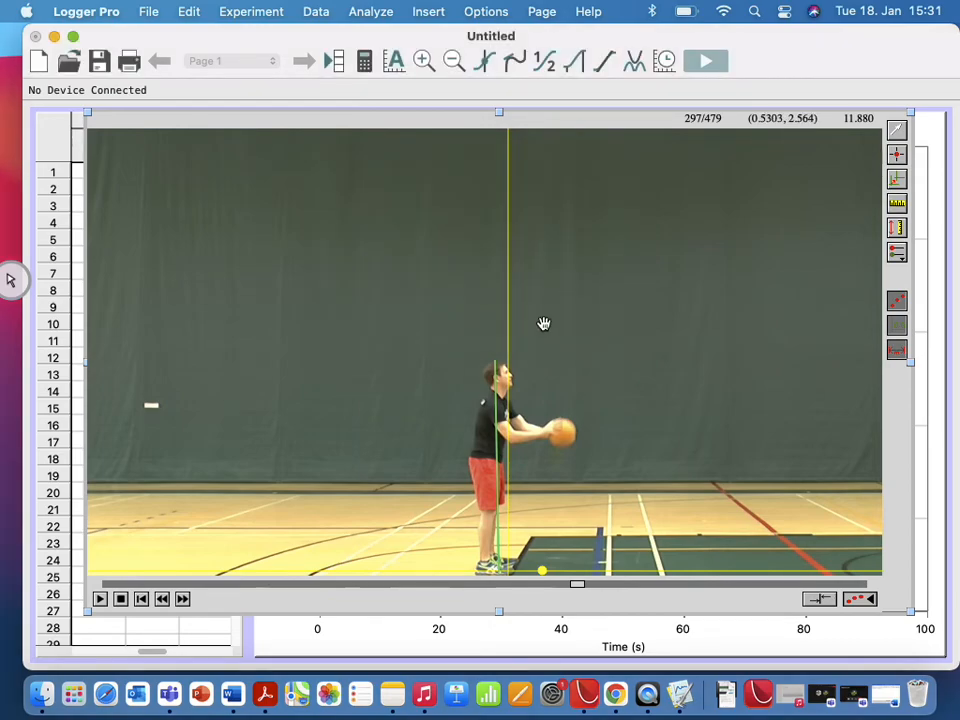
- Advance the movie frame by frame to frame 316, where the player raises the ball to shoot
click(182, 598)
click(182, 598)
click(182, 598)
click(182, 598)
click(182, 598)
click(182, 598)
click(182, 598)
click(182, 598)
click(182, 598)
click(182, 598)
click(182, 598)
click(182, 598)
click(182, 598)
click(182, 598)
click(182, 598)
click(182, 598)
click(182, 598)
click(182, 598)
click(182, 598)
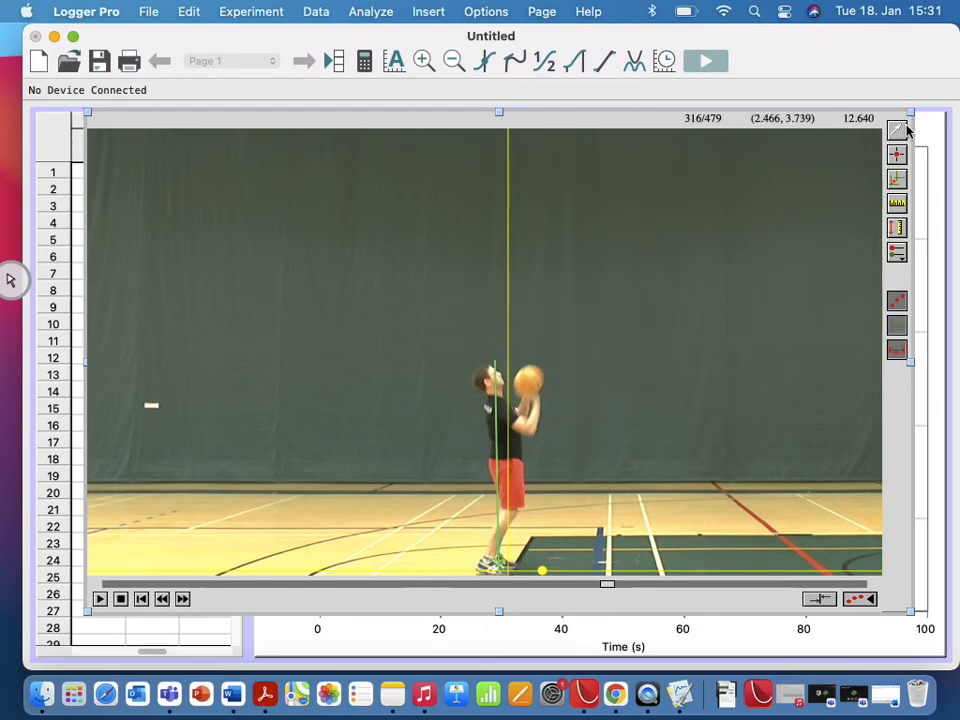
- Mark the centre of the ball in successive frames of Shot 2, starting from frame 316
click(897, 156)
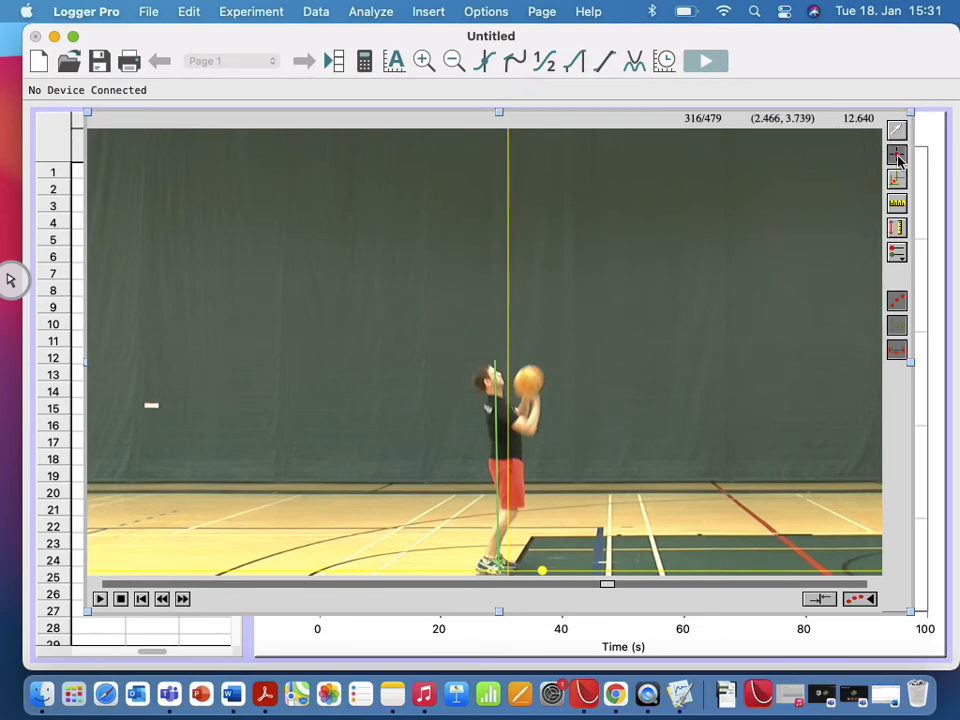
click(528, 382)
click(541, 361)
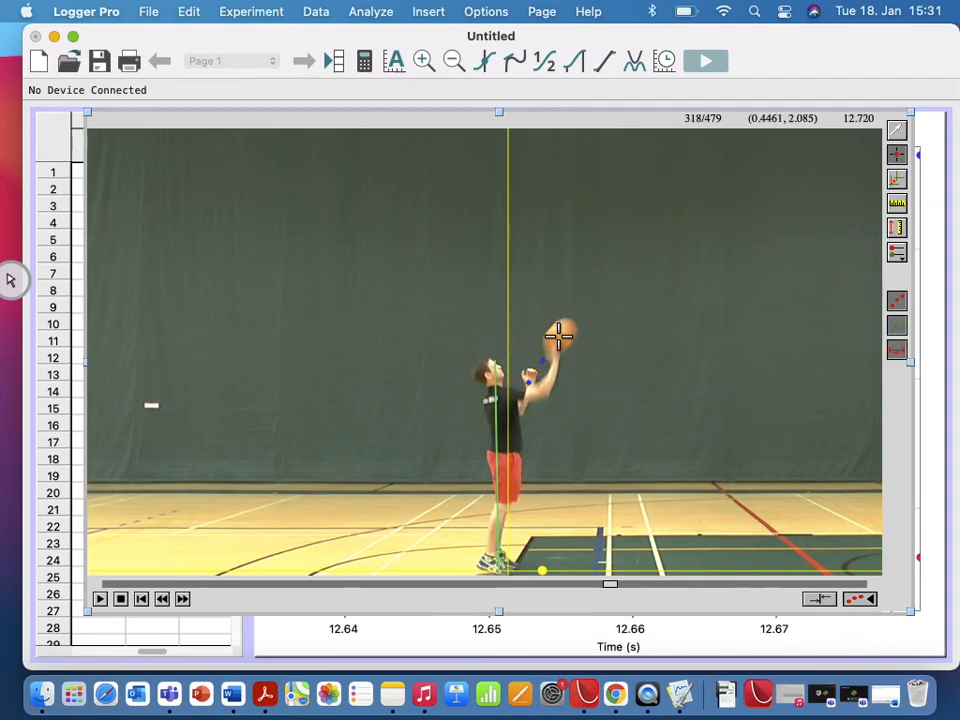
click(557, 334)
click(587, 310)
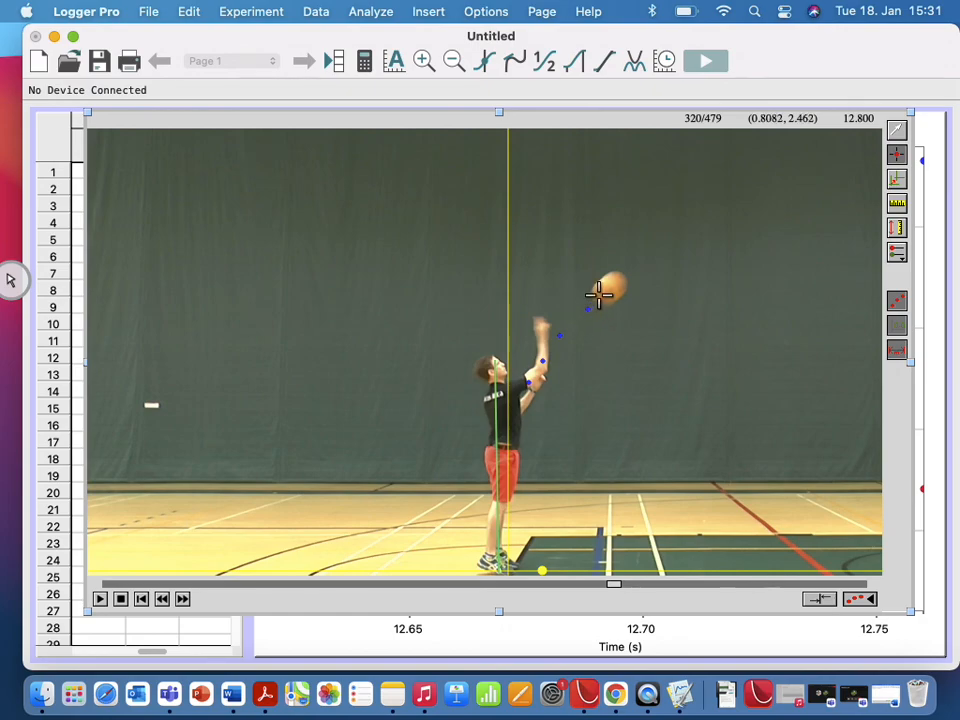
click(611, 287)
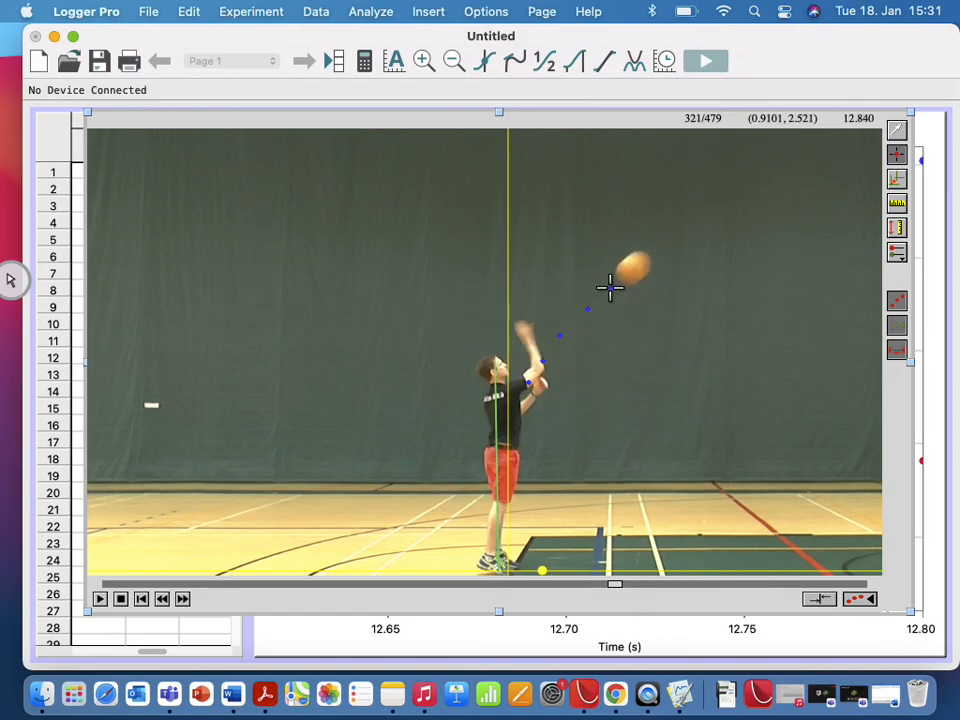